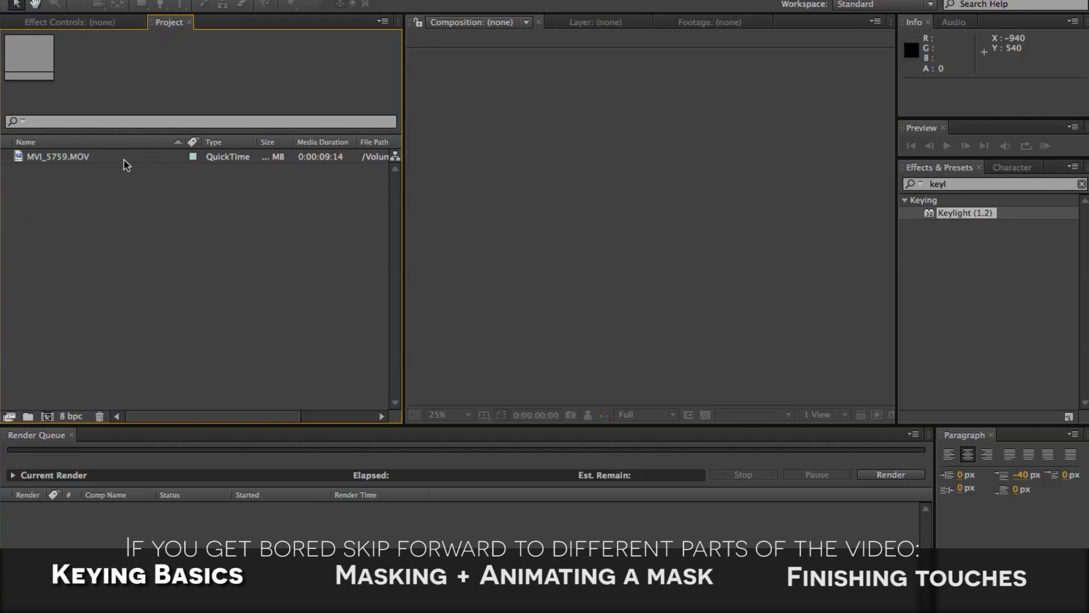
Step: Create a new composition from the MVI_5759.MOV footage
left_click(61, 157)
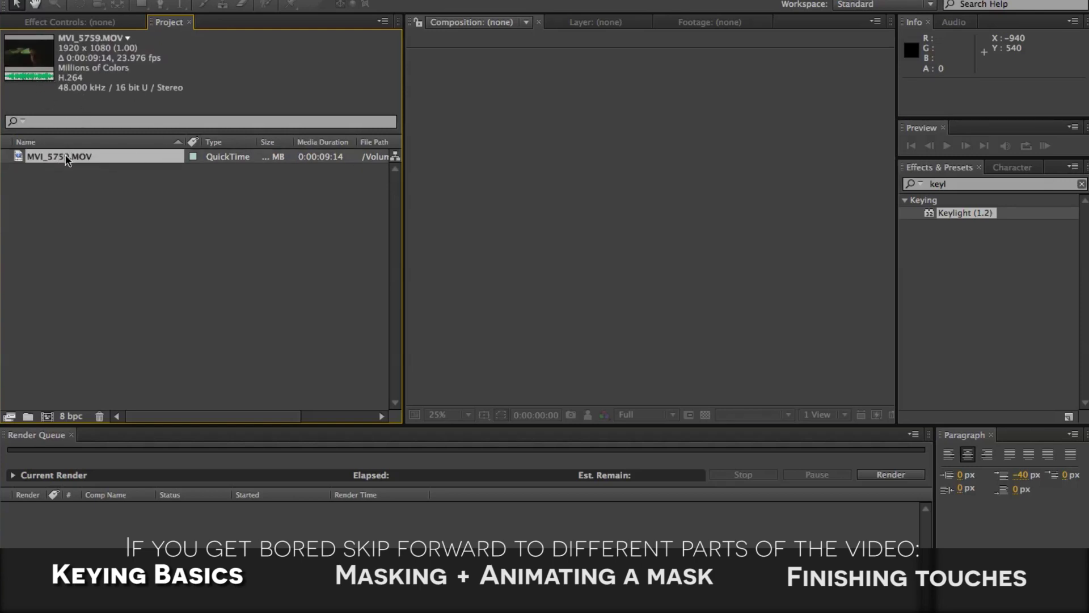
left_click_drag(65, 160, 45, 419)
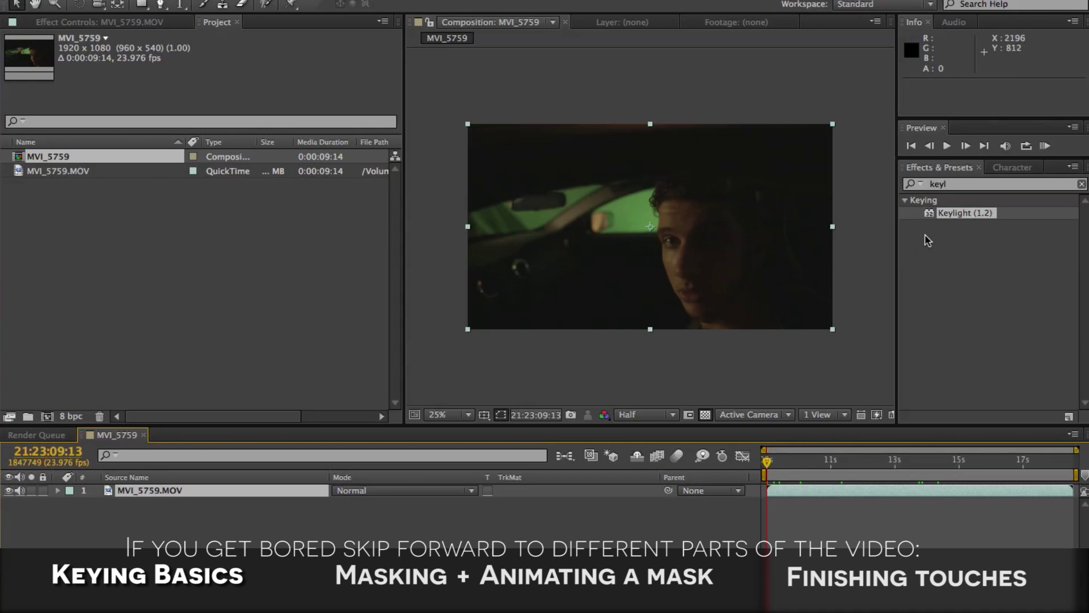
Step: Apply Keylight (1.2) to the clip and sample the green in the car's side window as the Screen Colour
left_click_drag(953, 213, 631, 218)
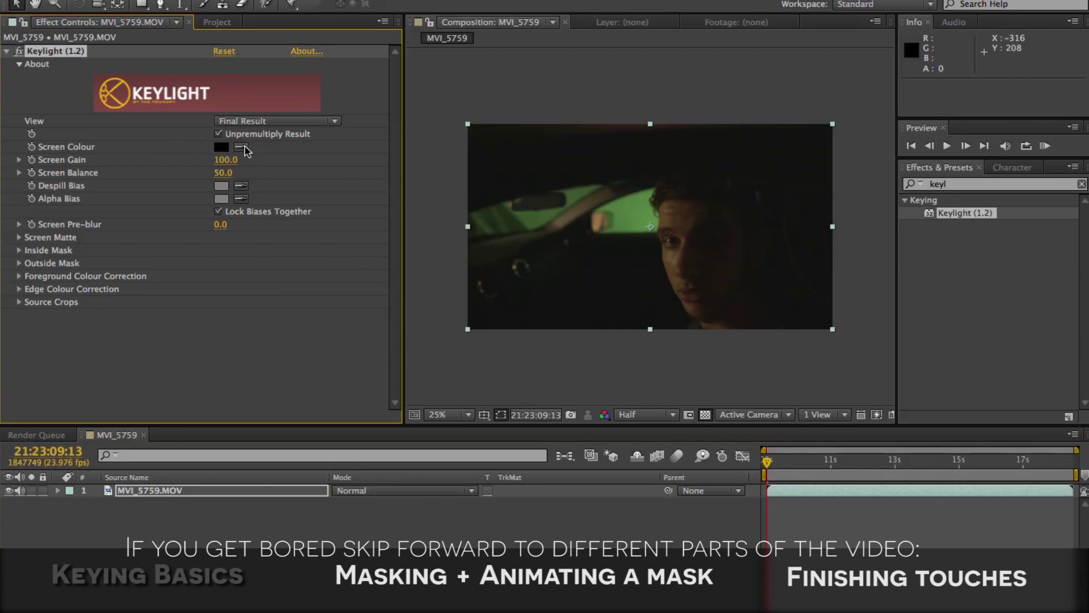
left_click(243, 149)
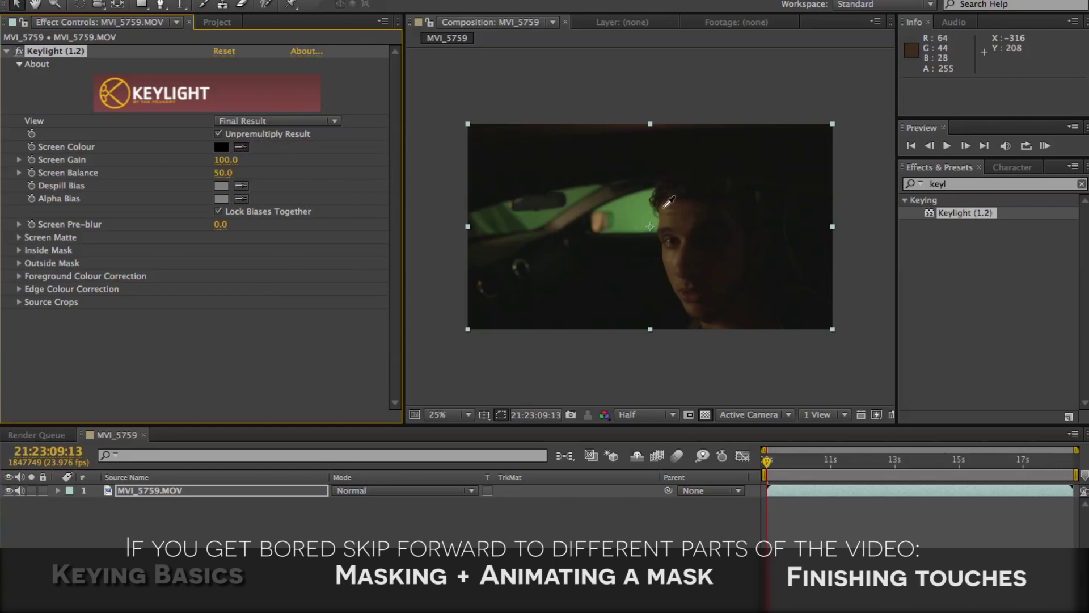
left_click(624, 207)
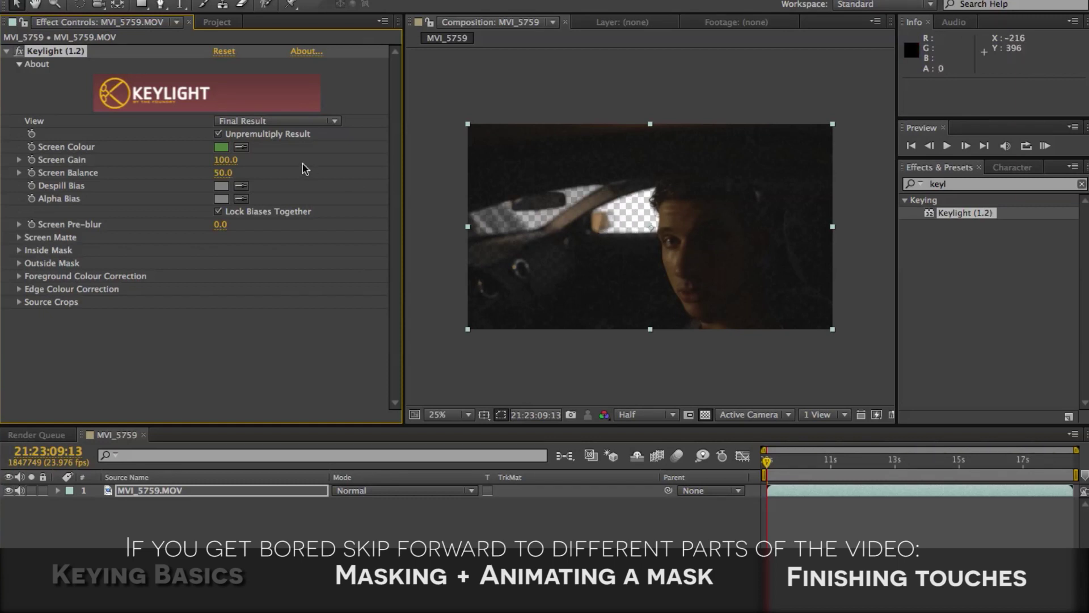
Step: Inspect the keyed car windows up close, comparing them with the transparency grid on and off
left_click(707, 413)
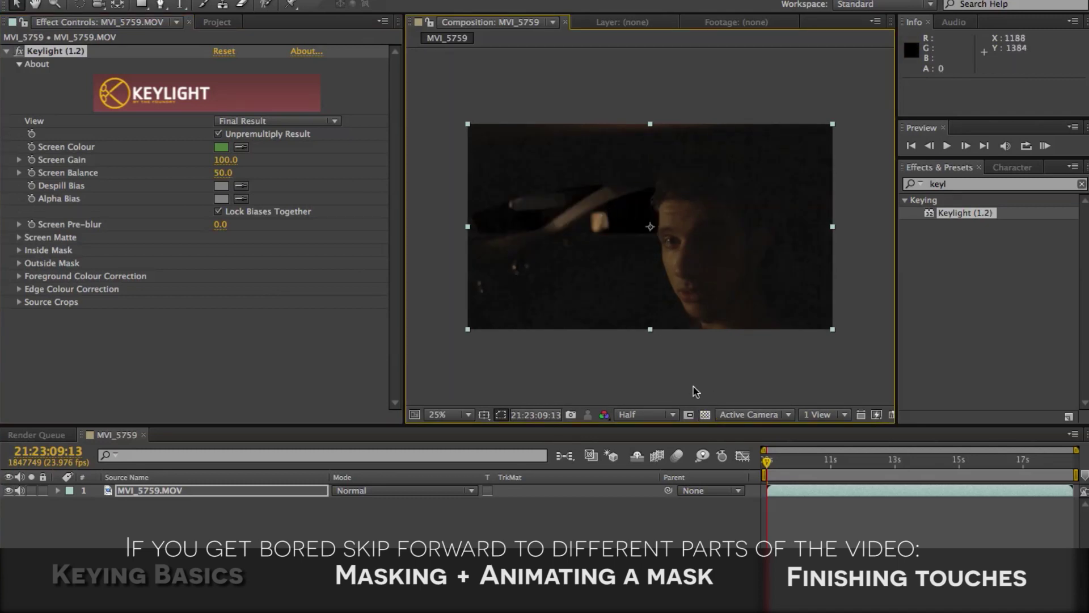
left_click(706, 416)
left_click(705, 416)
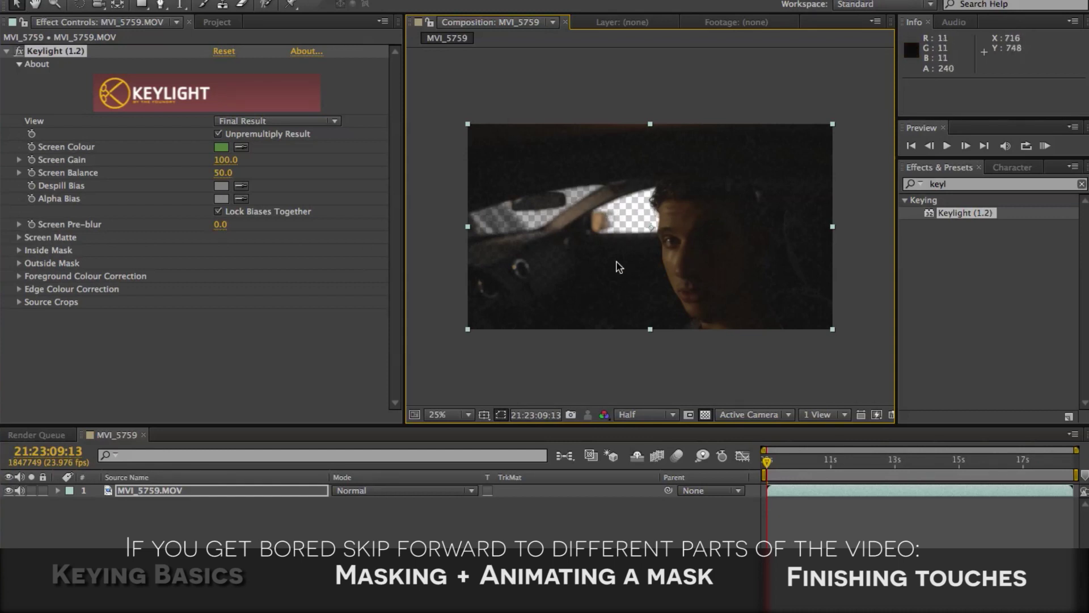
key("period")
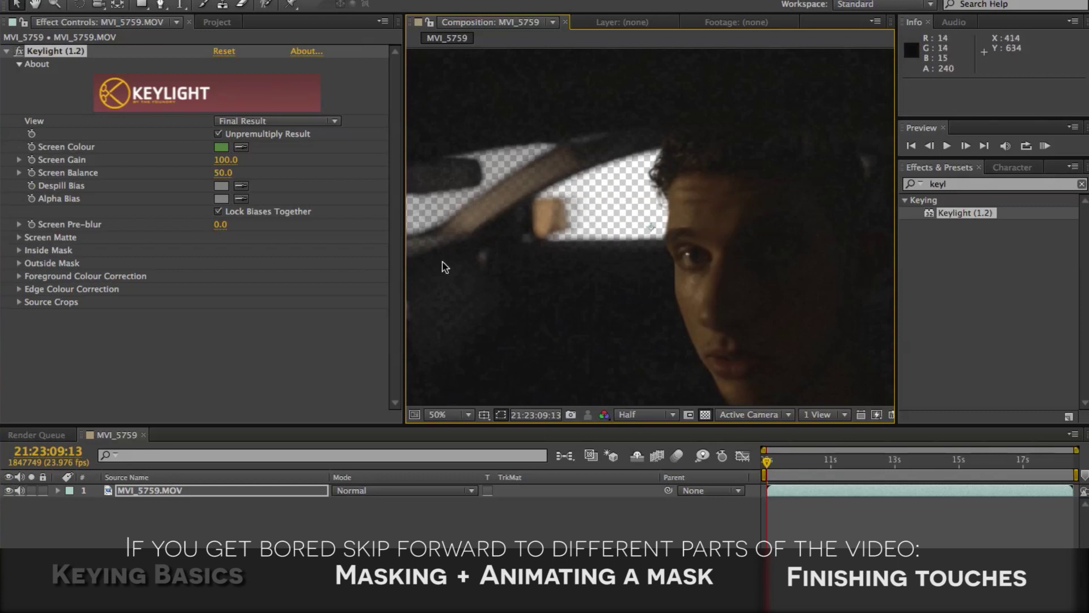
left_click(707, 414)
left_click(706, 414)
left_click(707, 414)
left_click(707, 414)
left_click_drag(457, 287, 590, 278)
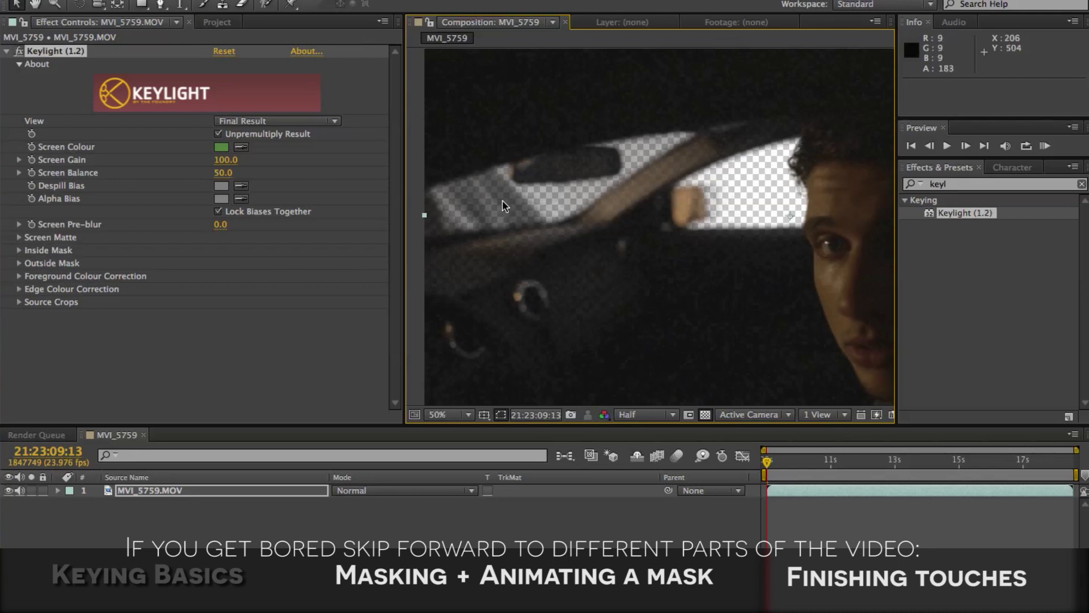
key("comma")
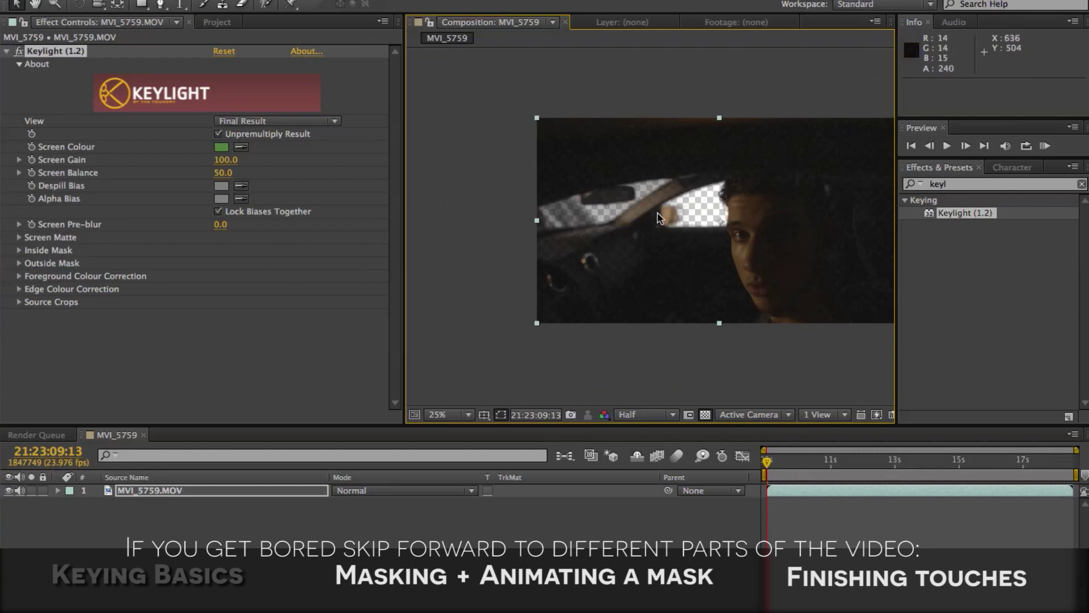
left_click_drag(658, 217, 590, 214)
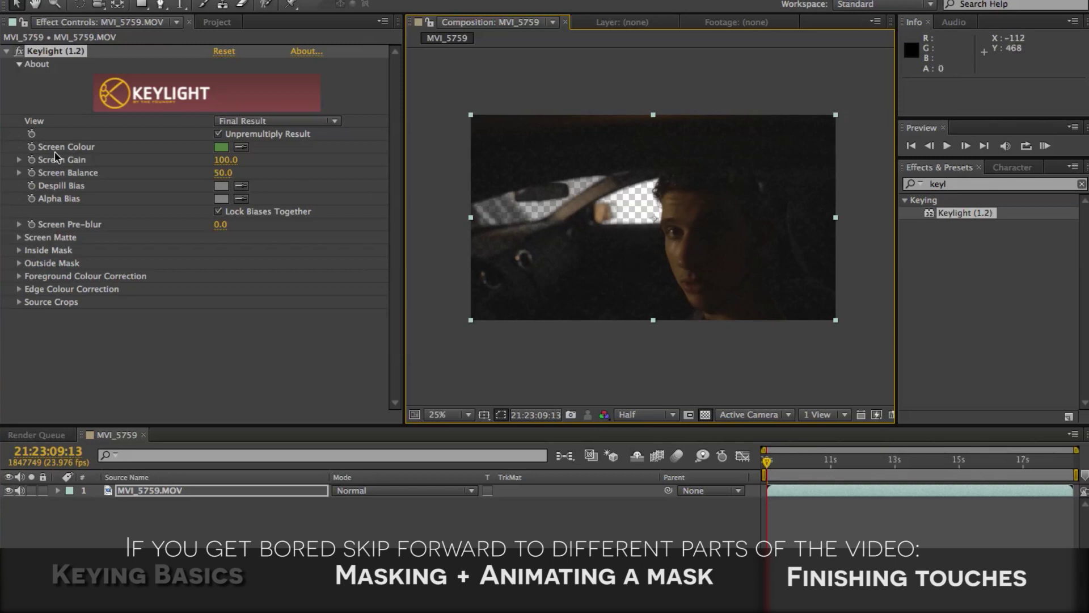
Step: Set Keylight's Screen Matte to Clip Black 9 and Clip White 85
left_click(18, 237)
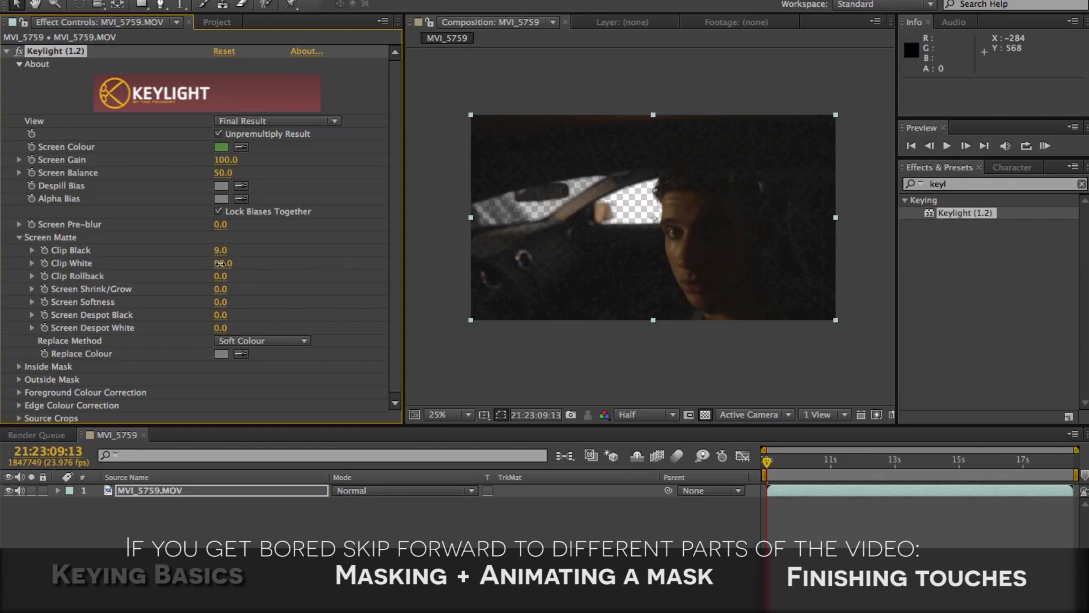
left_click_drag(218, 263, 218, 264)
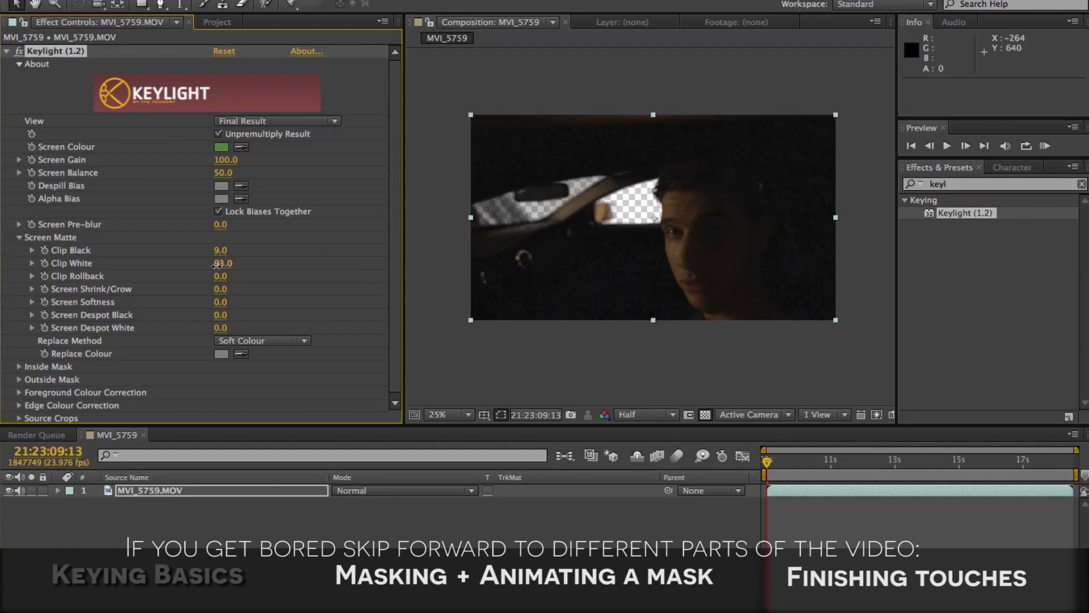
left_click_drag(213, 268, 215, 274)
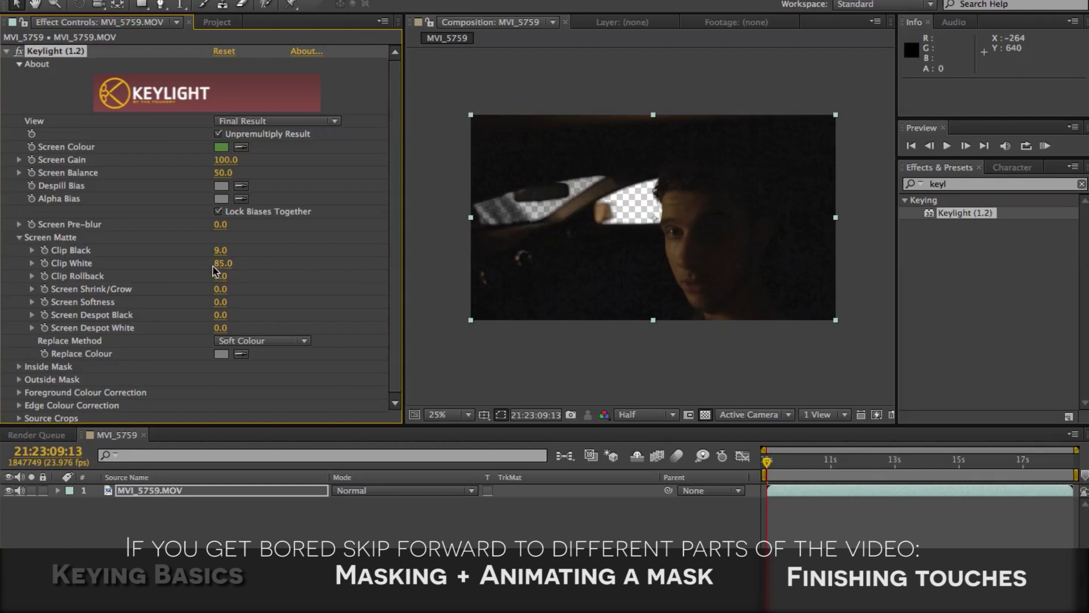
Step: Lower Keylight's Screen Gain to 99.8
left_click(19, 160)
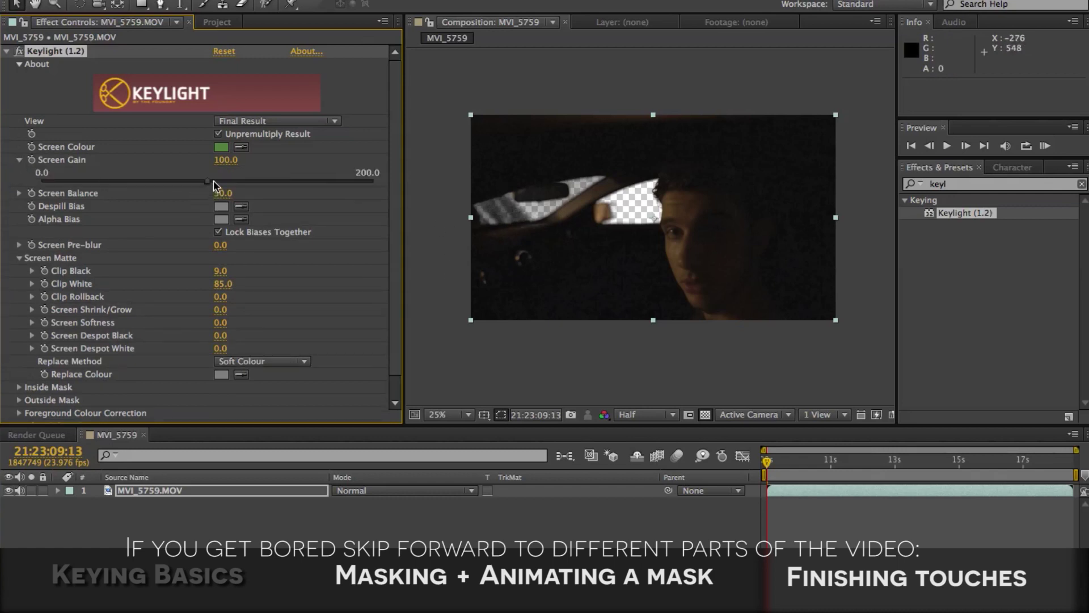
left_click(214, 181)
mouse_move(214, 180)
left_mouse_down()
mouse_move(229, 181)
mouse_move(203, 181)
left_mouse_up()
Step: Compare the windshield and dashboard with Keylight switched off and on, leaving the effect enabled
key("period")
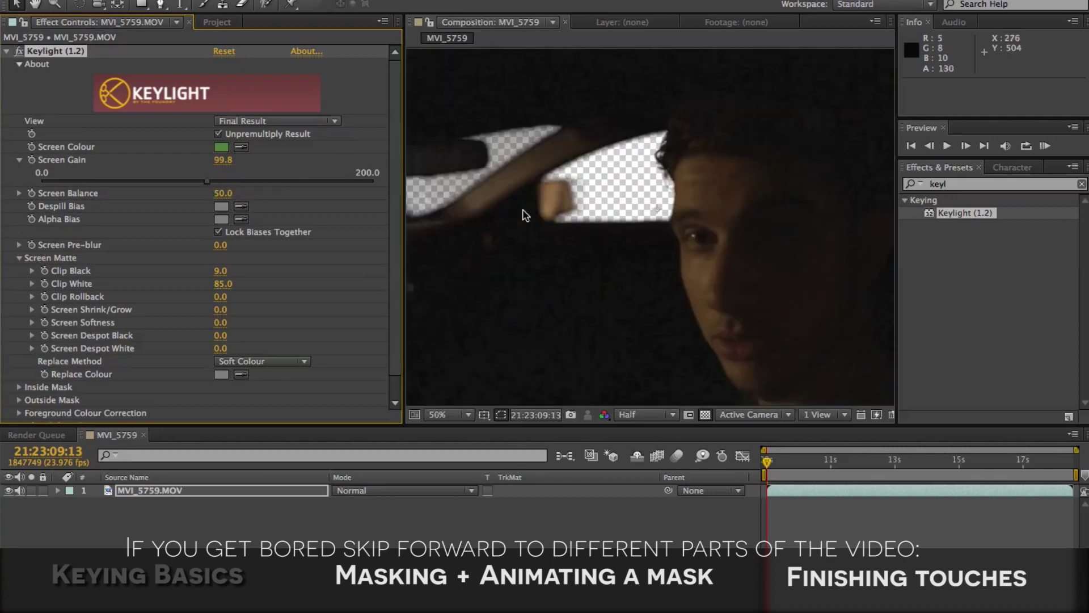
left_click_drag(481, 238, 649, 254)
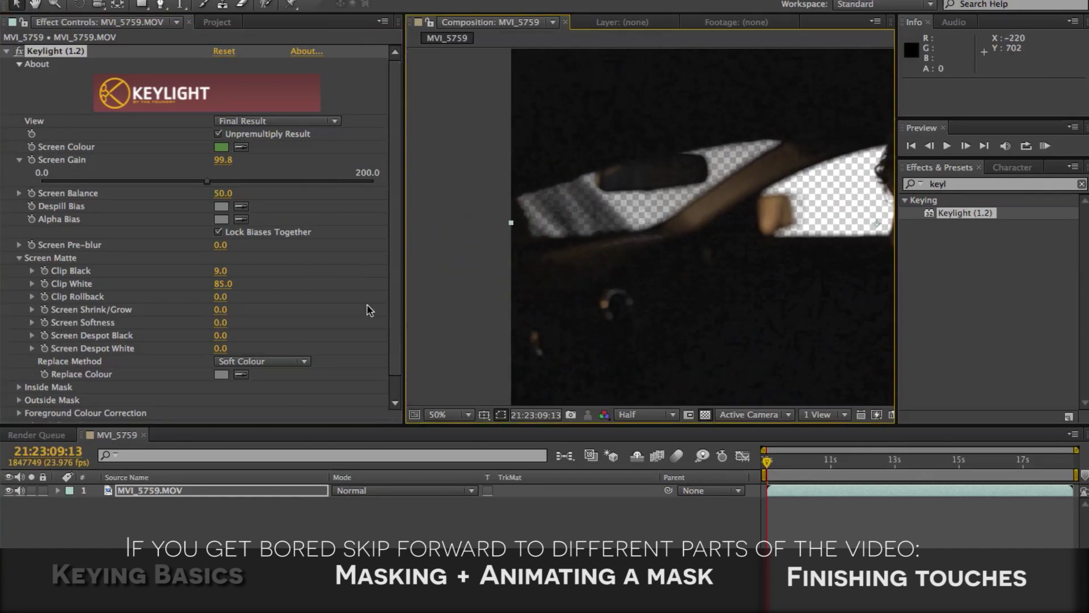
left_click(19, 51)
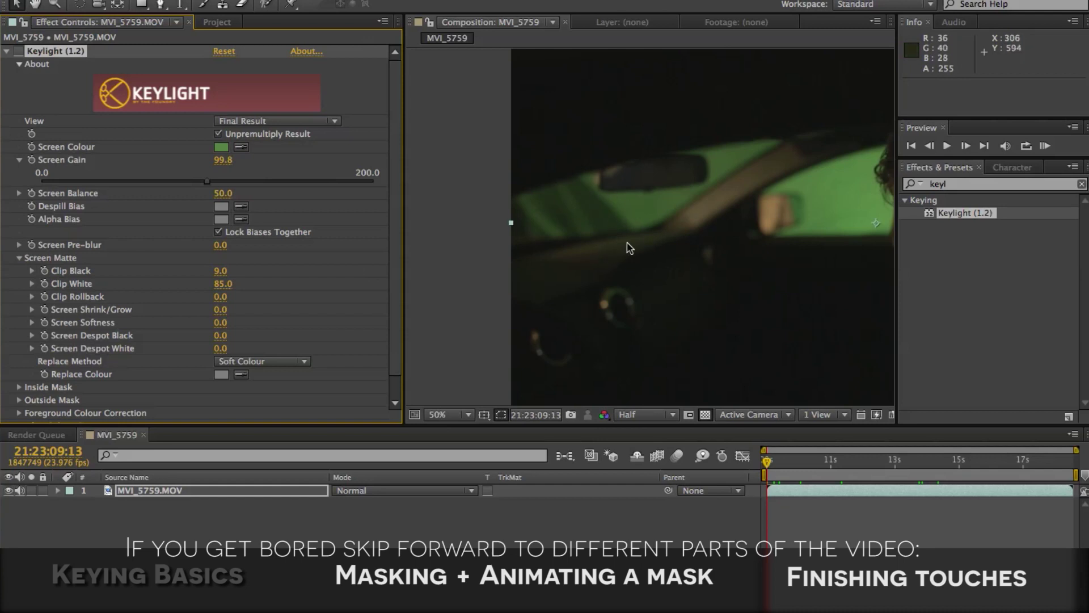
left_click(18, 51)
left_click(17, 51)
left_click(16, 50)
left_click(17, 50)
left_click(16, 50)
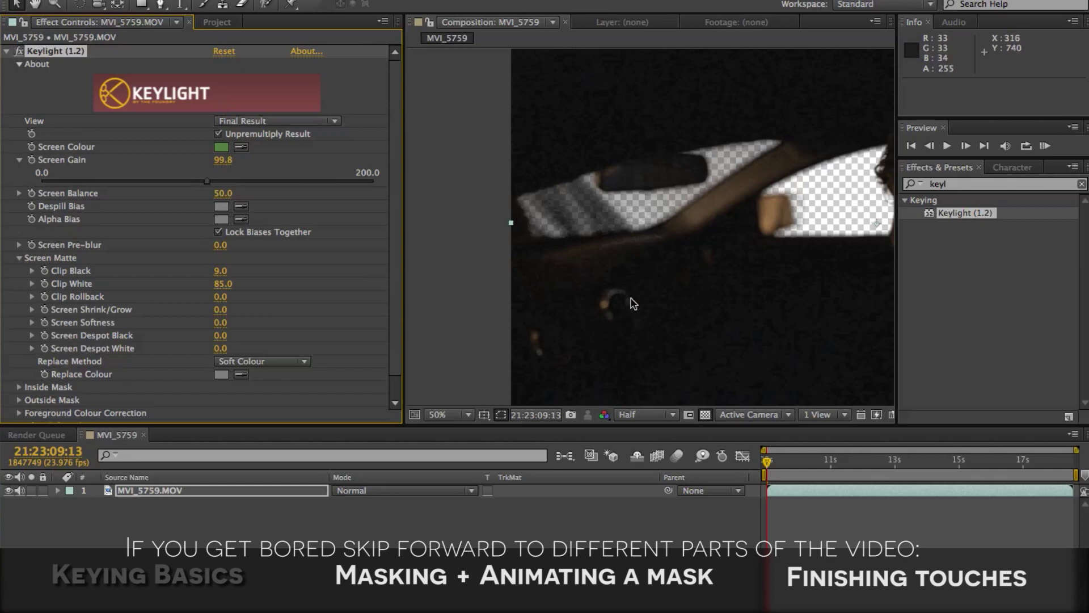
left_click(19, 51)
left_click(19, 51)
left_click(19, 51)
left_click(19, 51)
Step: Start a Pen tool mask on the MVI_5759.MOV layer at 21:23:13:17, tracing the windshield's lower edge up to its far right corner
key("h")
left_click_drag(790, 231, 688, 196)
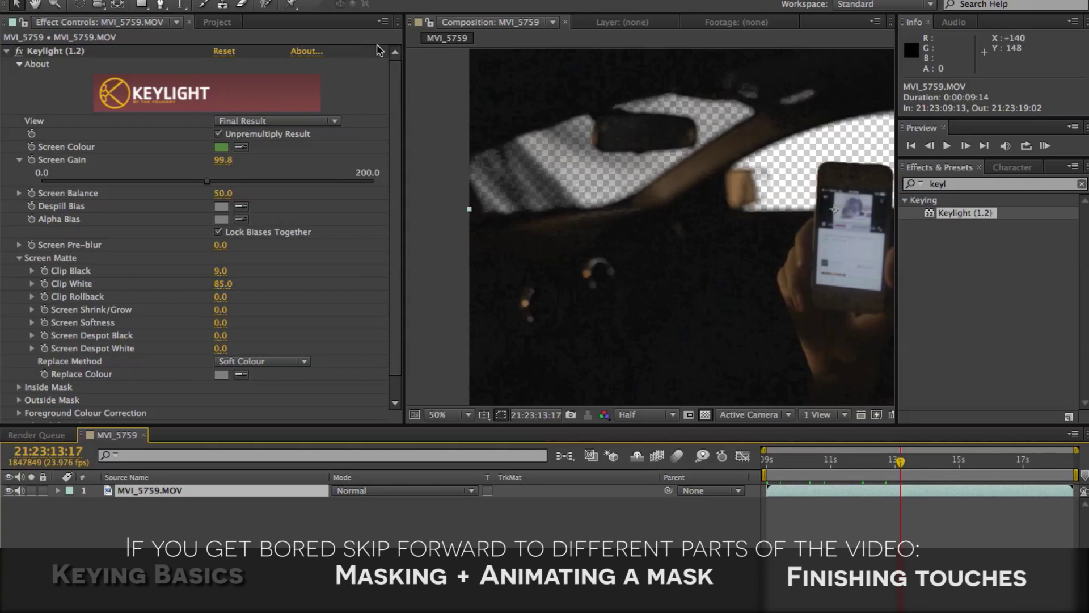
left_click(162, 6)
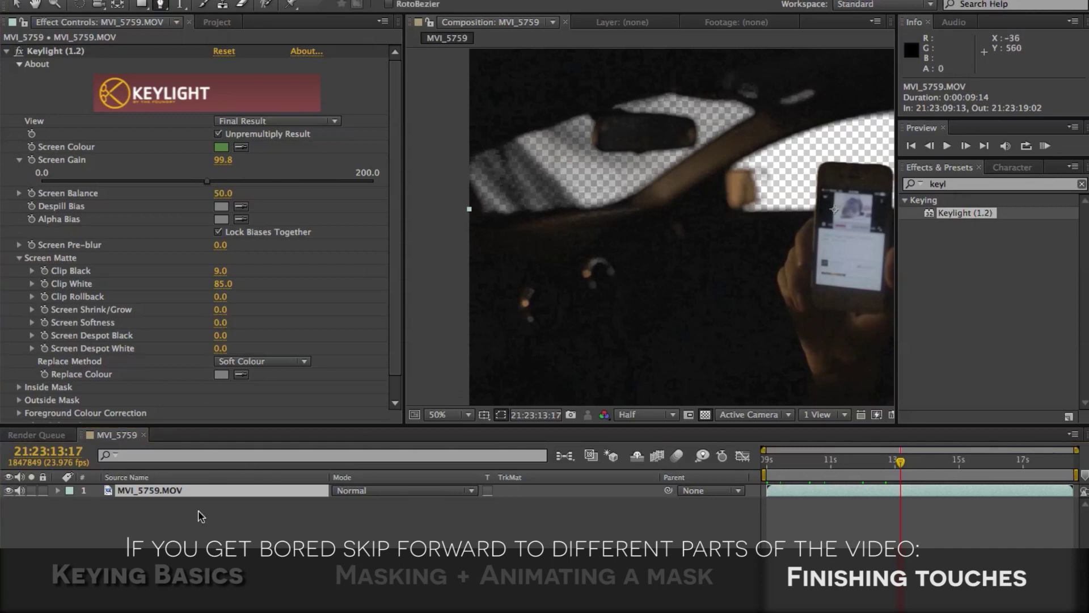
left_click(484, 213)
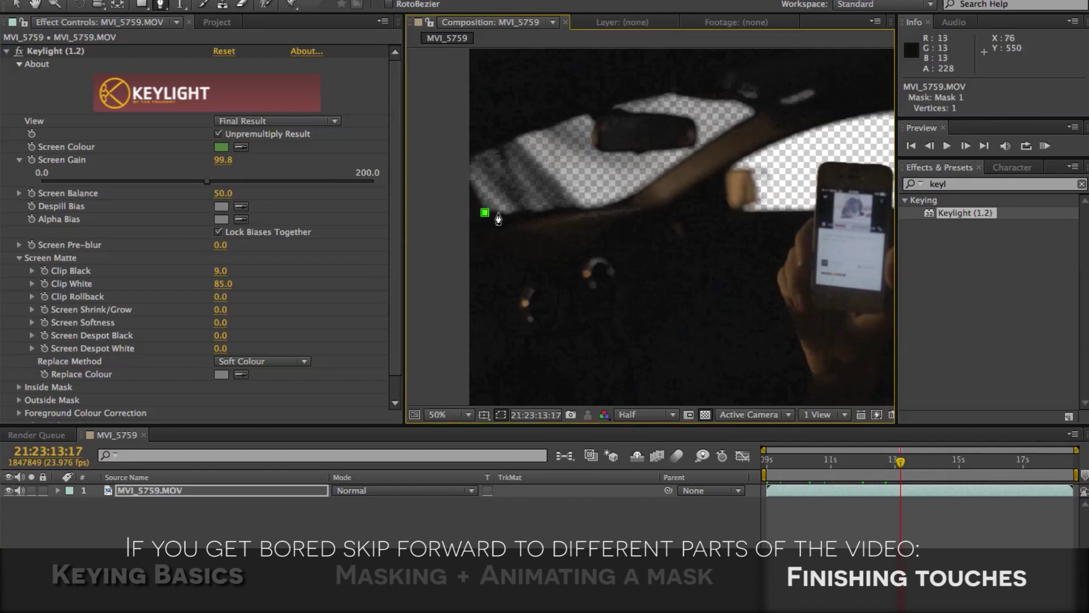
left_click(506, 214)
left_click(596, 209)
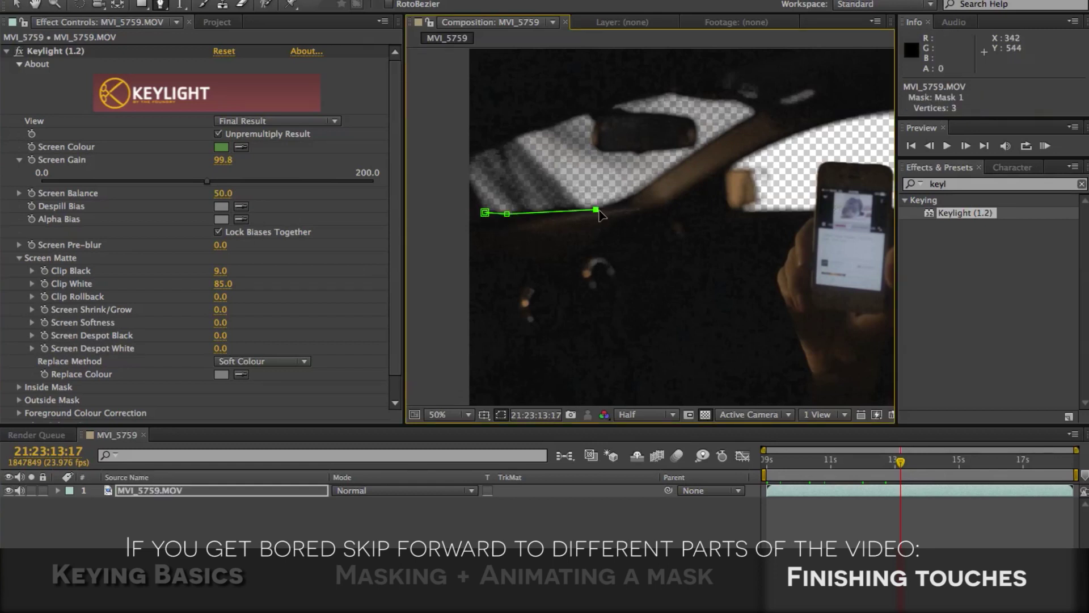
left_click(628, 198)
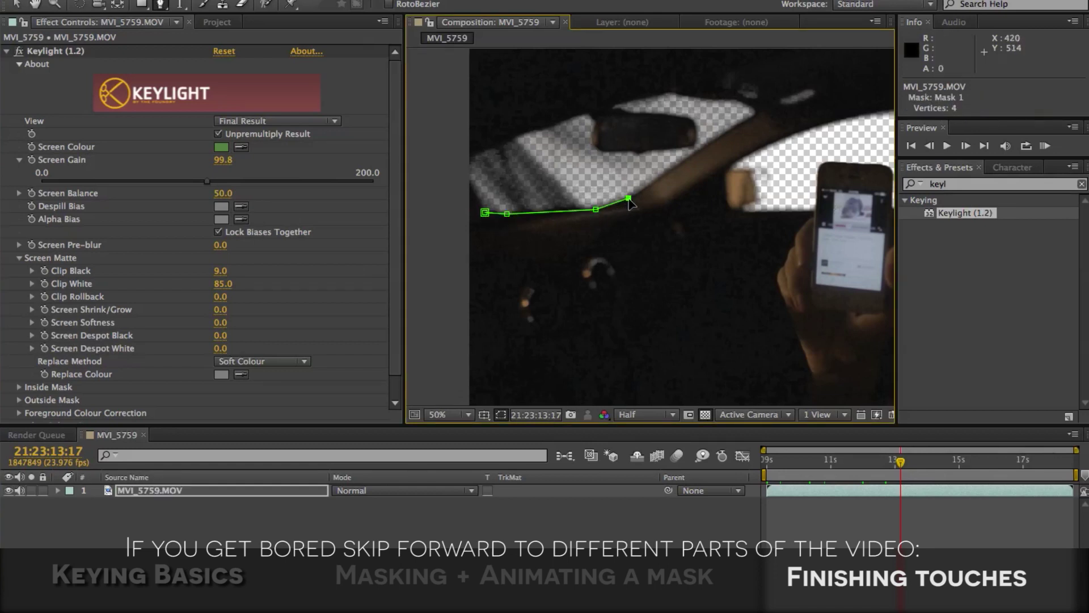
left_click(653, 183)
left_click(711, 144)
left_click(754, 118)
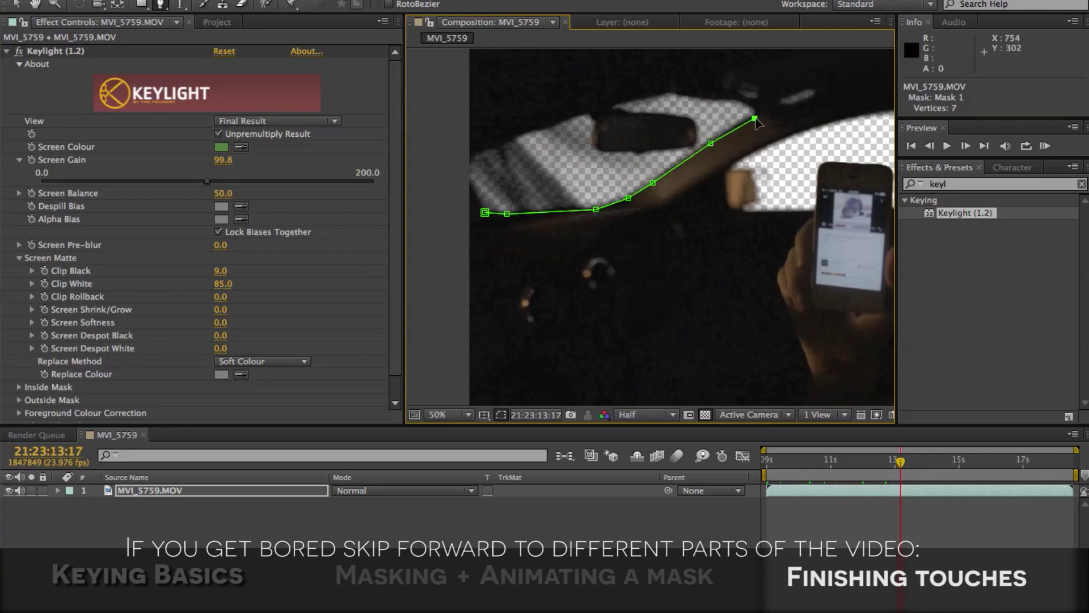
Step: Continue the mask path around the windshield's right corner and along its upper edge to the left side of the frame
left_click(750, 105)
left_click(735, 98)
left_click(711, 96)
left_click(675, 92)
left_click(659, 91)
left_click(622, 103)
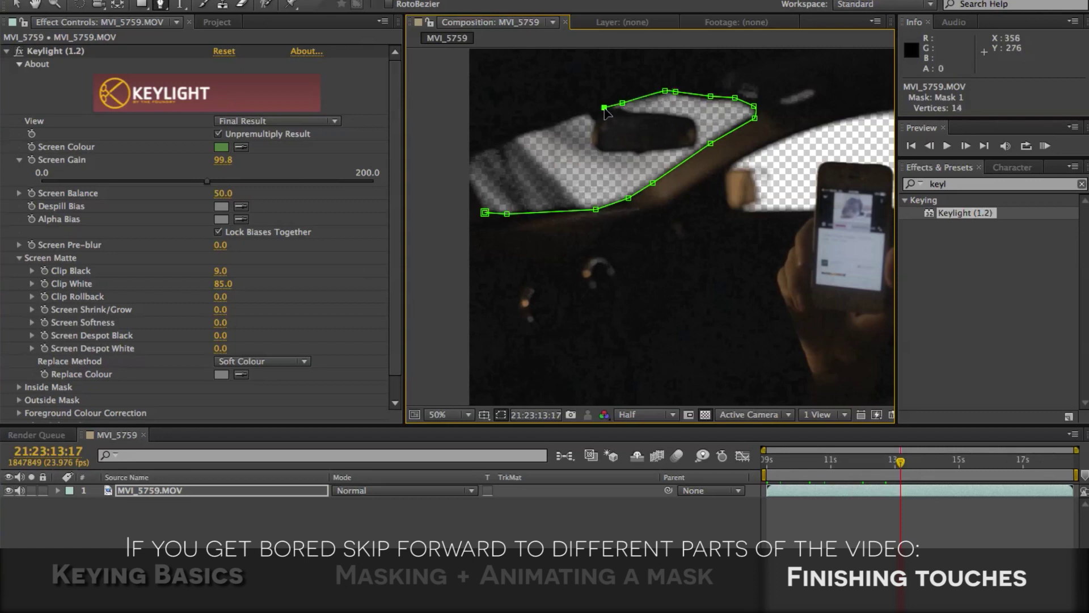
scroll(576, 123, "up", 2)
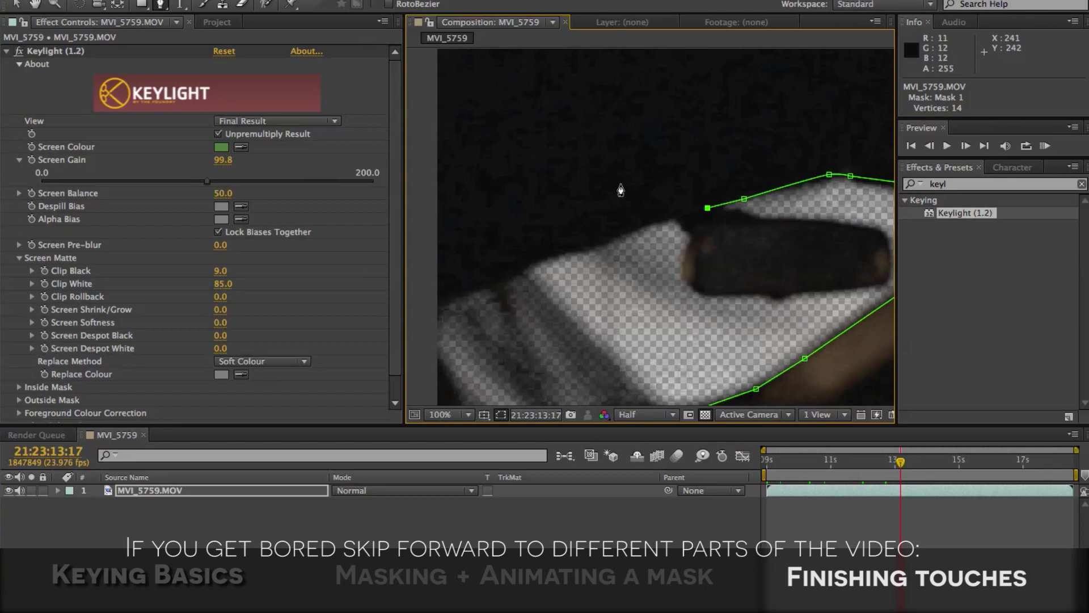
left_click(673, 218)
left_click(602, 239)
left_click(515, 269)
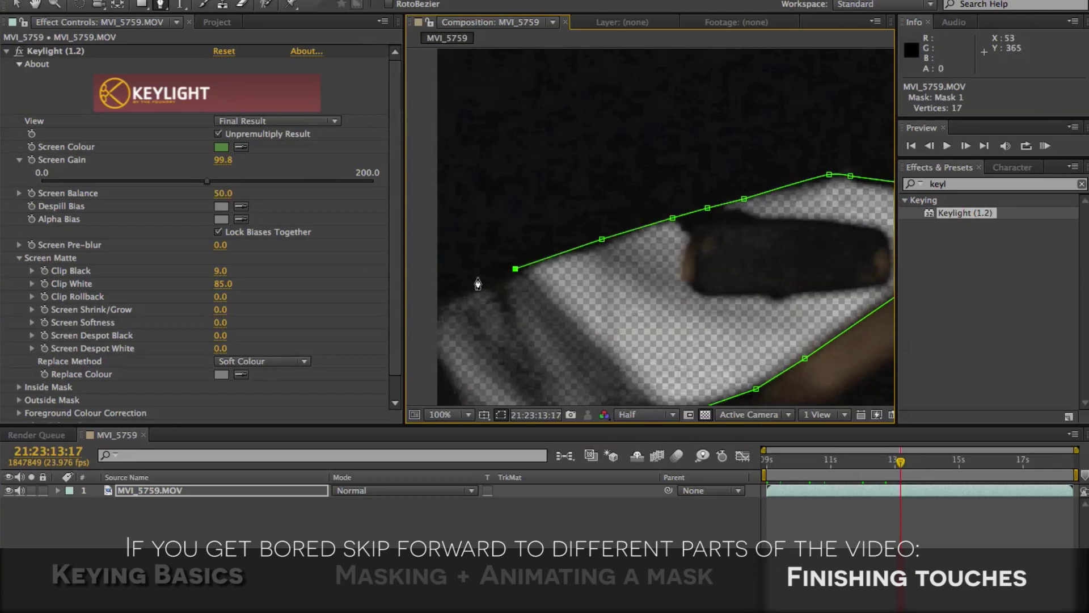
left_click(455, 285)
Step: Close the windshield mask with two points just outside the frame's left edge, ending at the starting point
scroll(455, 284, "down", 2)
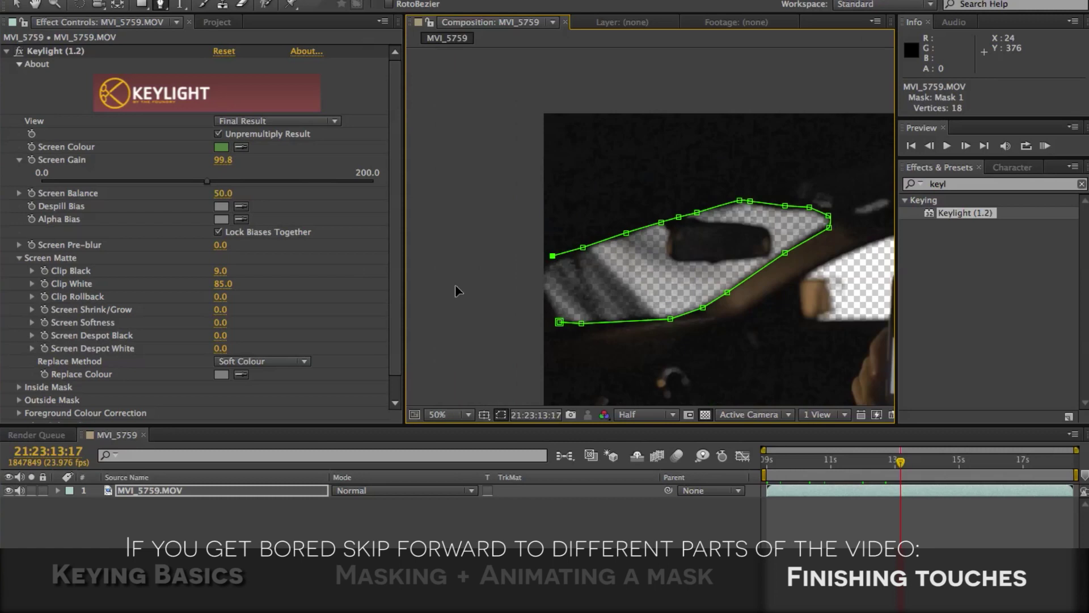
left_click(539, 267)
left_click(540, 291)
left_click(559, 322)
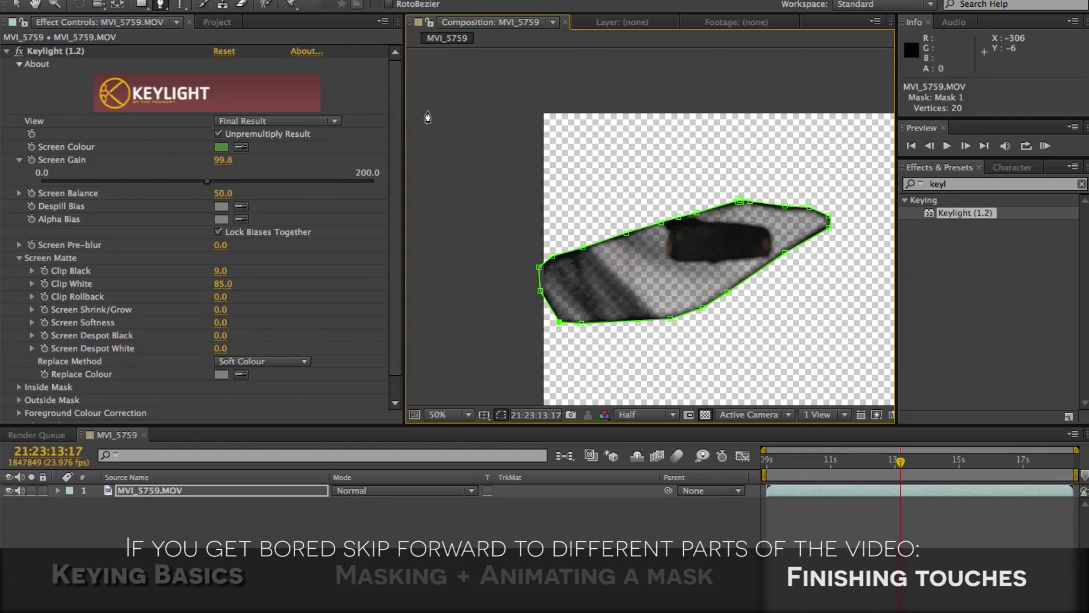
Step: Reveal the mask on the MVI_5759.MOV layer, set Mask 1's mode to Subtract and deselect the layer
left_click(19, 4)
left_click(164, 490)
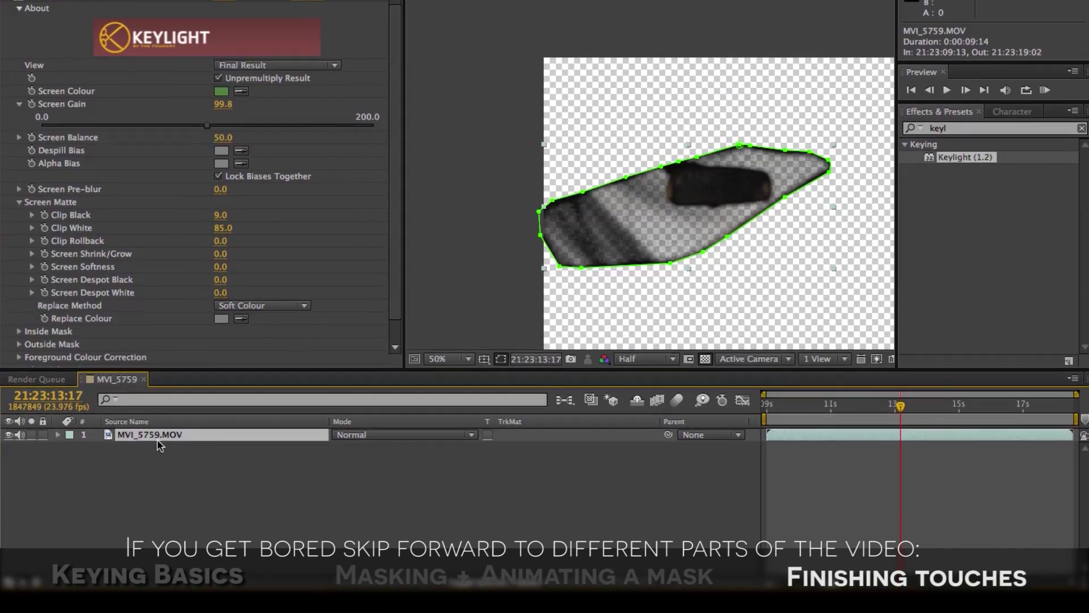
key("m")
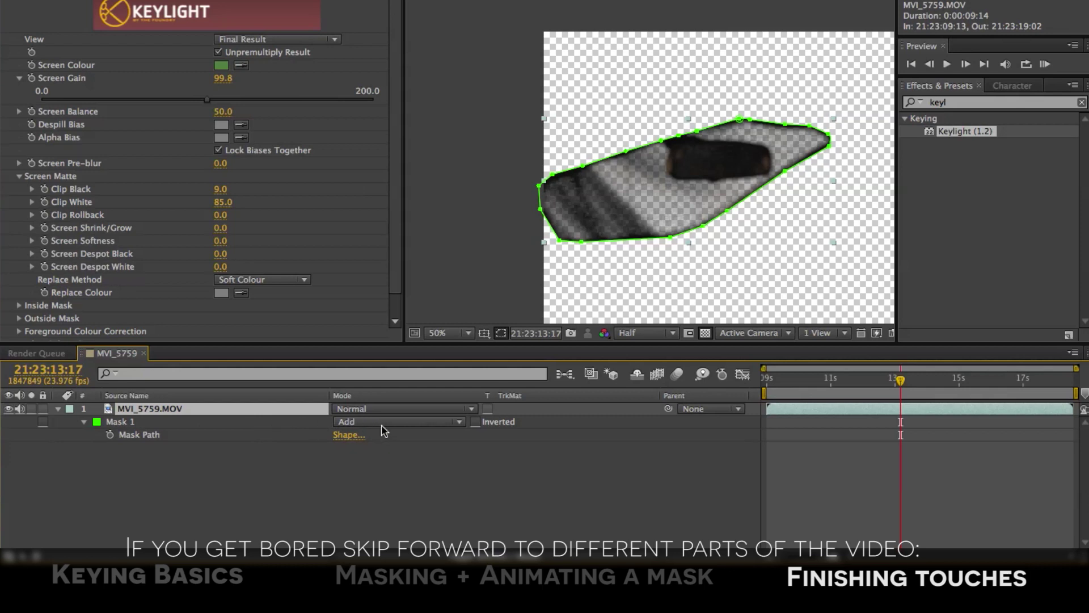
left_click(359, 423)
left_click(359, 465)
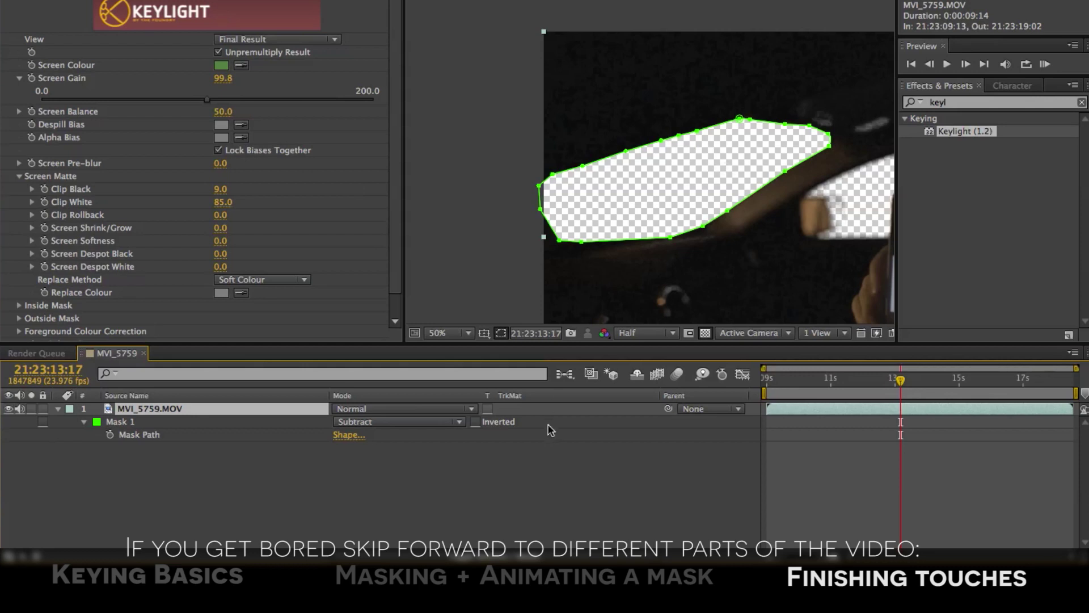
left_click(540, 458)
Step: Enable keyframing for Mask 1's Mask Path on the MVI_5759.MOV layer at 21:23:13:17
left_click_drag(780, 236, 622, 229)
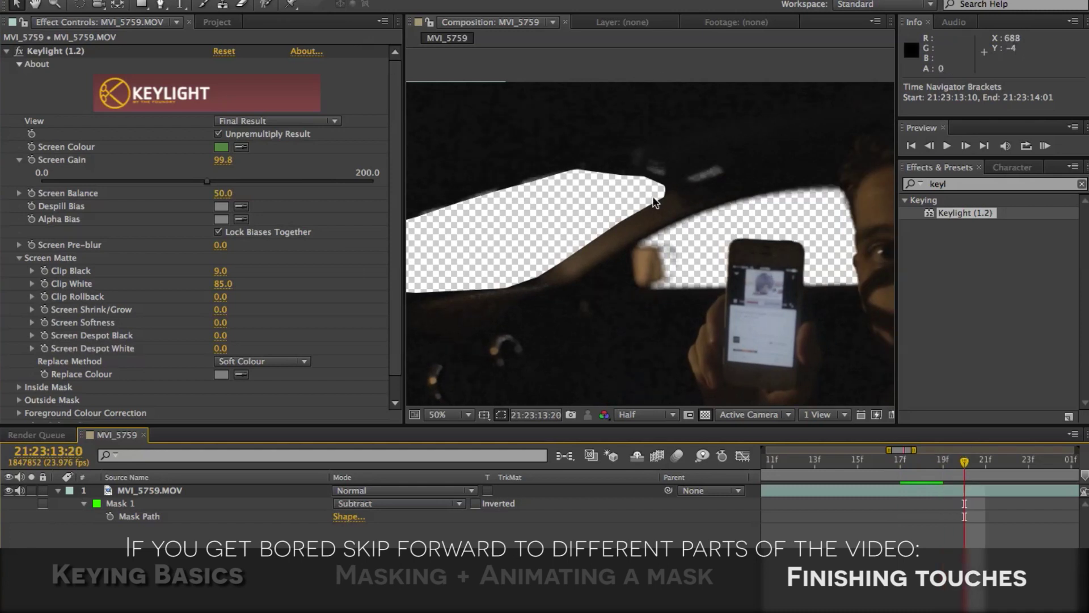
key("minus")
key("minus")
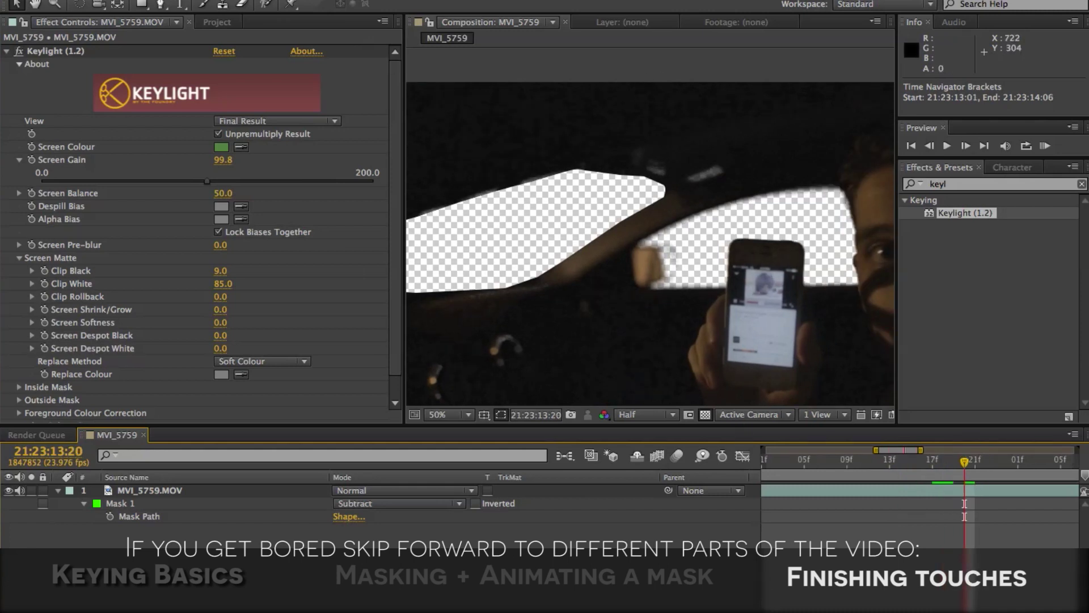
left_click(1002, 466)
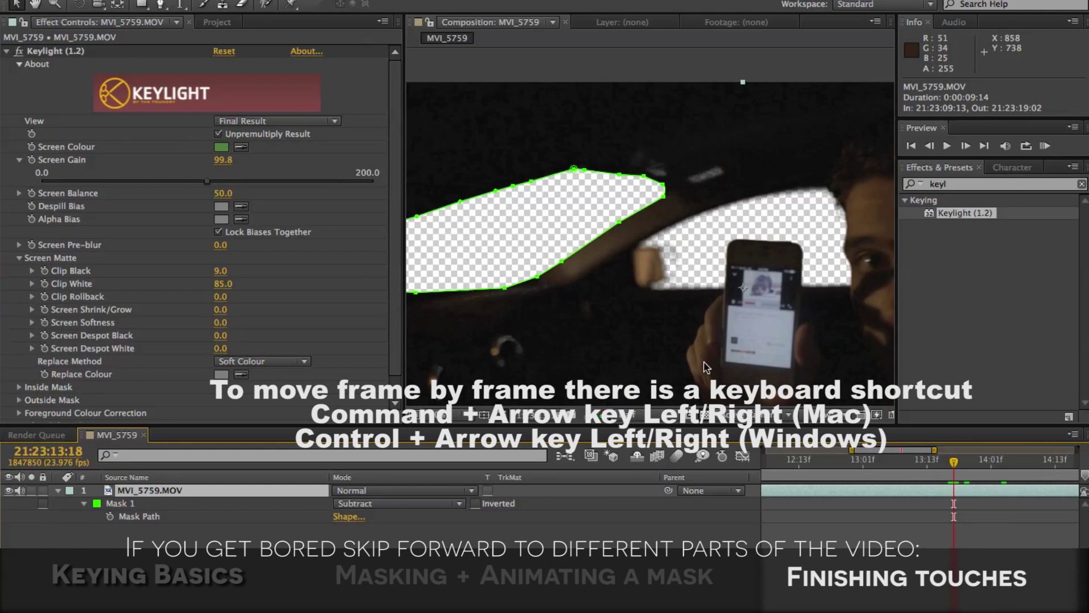
key("super+Left")
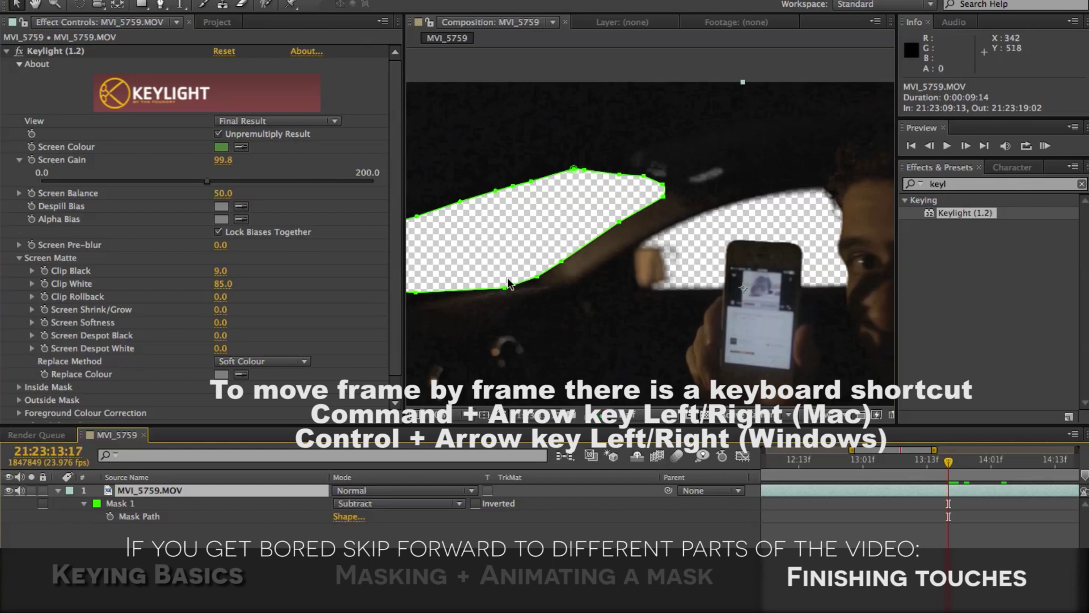
left_click_drag(509, 283, 625, 274)
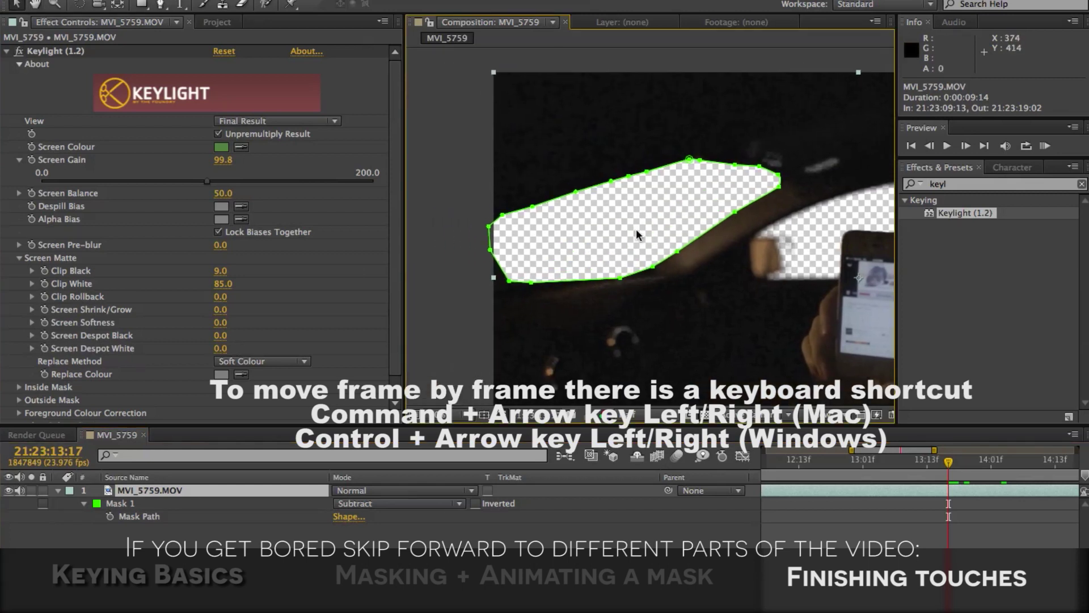
left_click(127, 534)
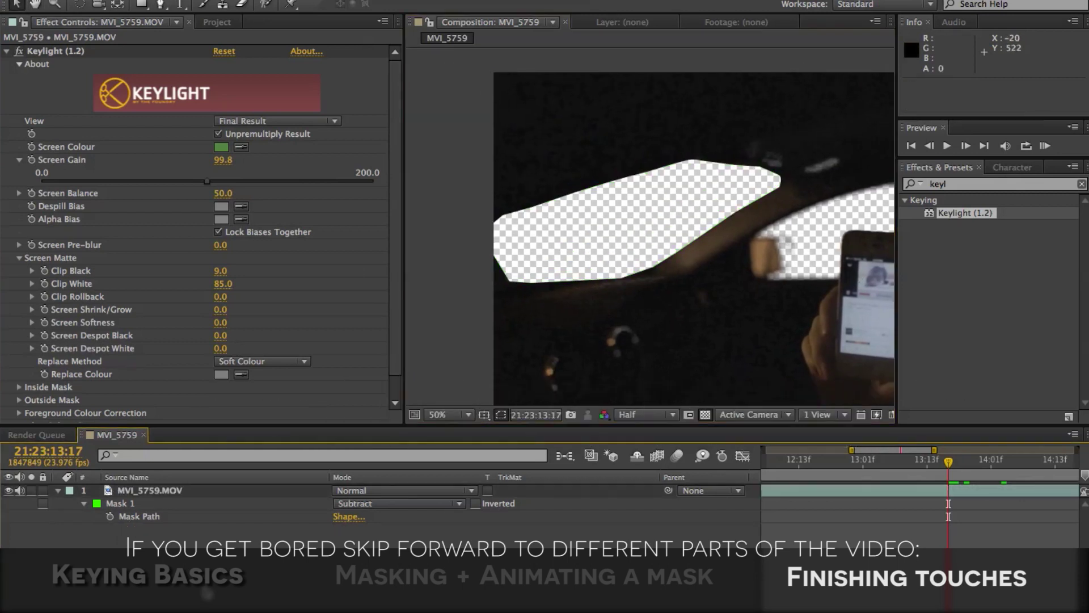
left_click(110, 517)
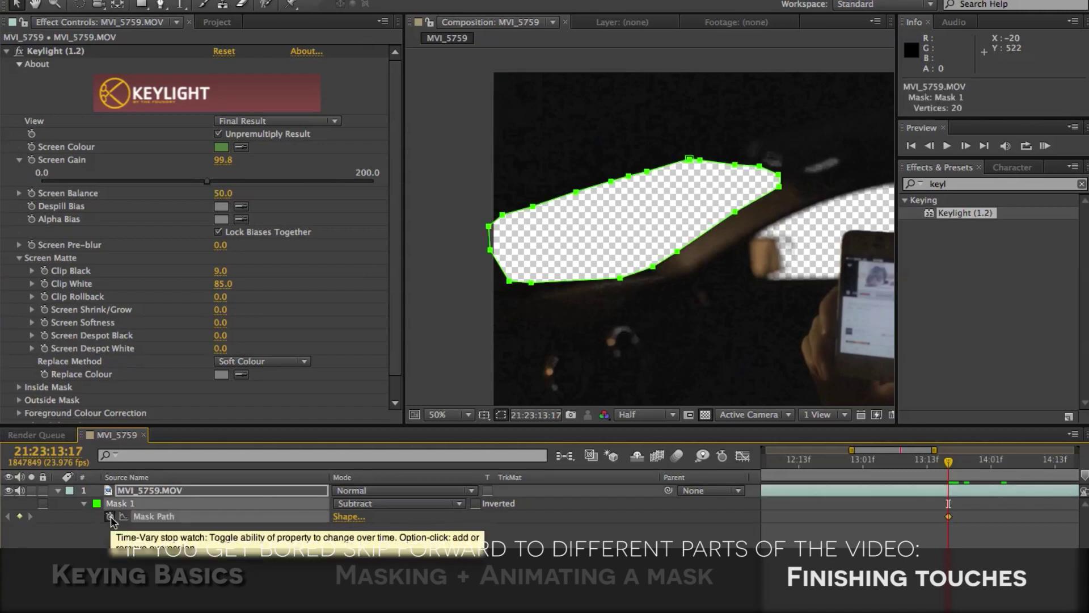
Step: At 21:23:13:18, reshape Mask 1 by moving points along the windshield's upper edge slightly inward, adding a second Mask Path keyframe
key("Page_Down")
left_click(656, 219)
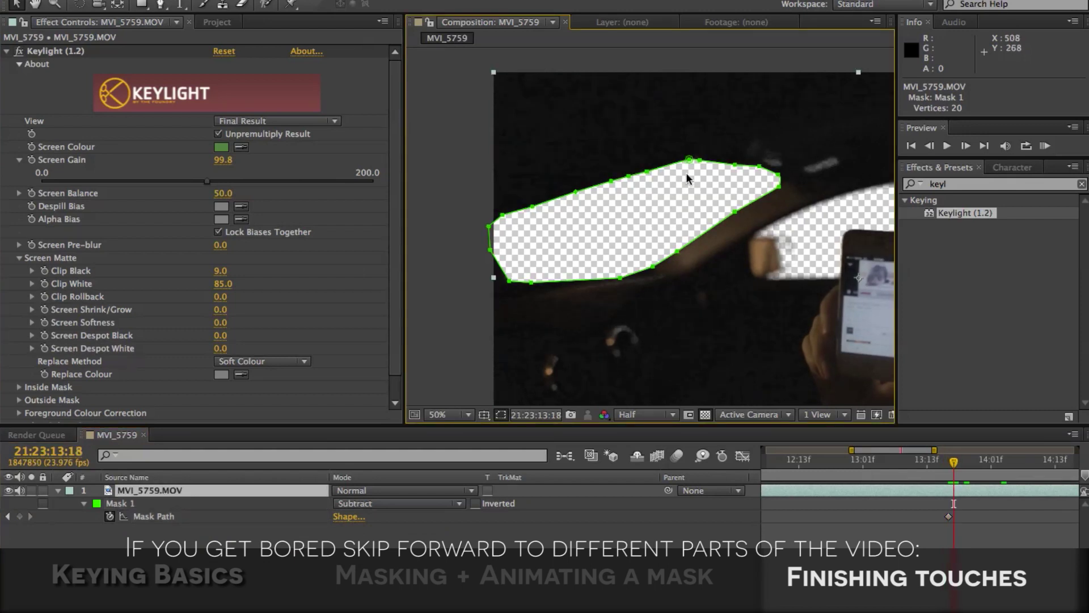
key("period")
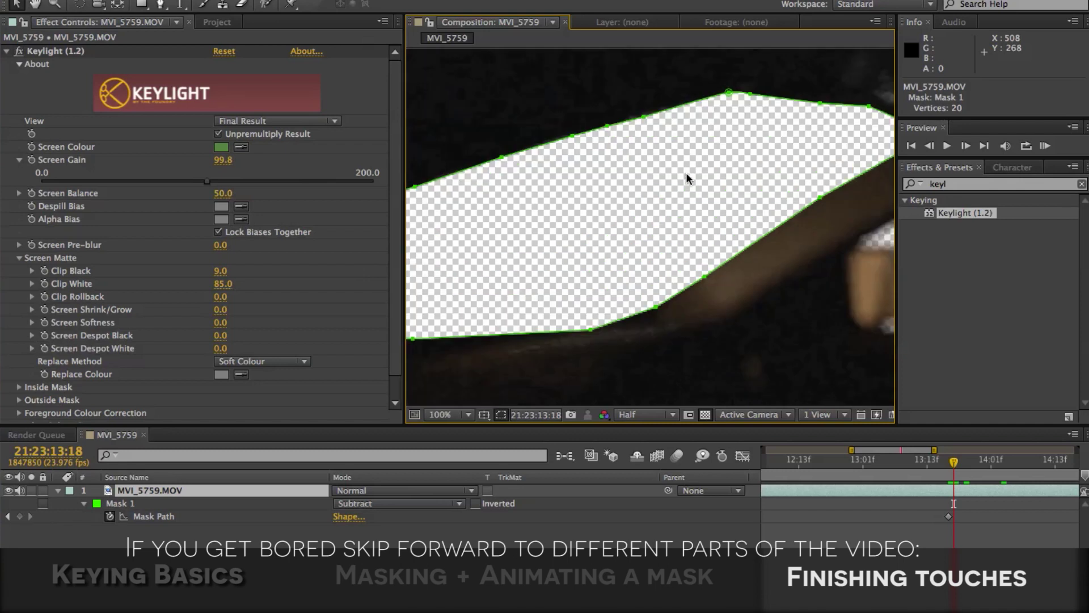
left_click_drag(729, 93, 806, 119)
left_click(819, 103)
right_click(806, 119)
key("Escape")
left_click_drag(812, 120, 818, 109)
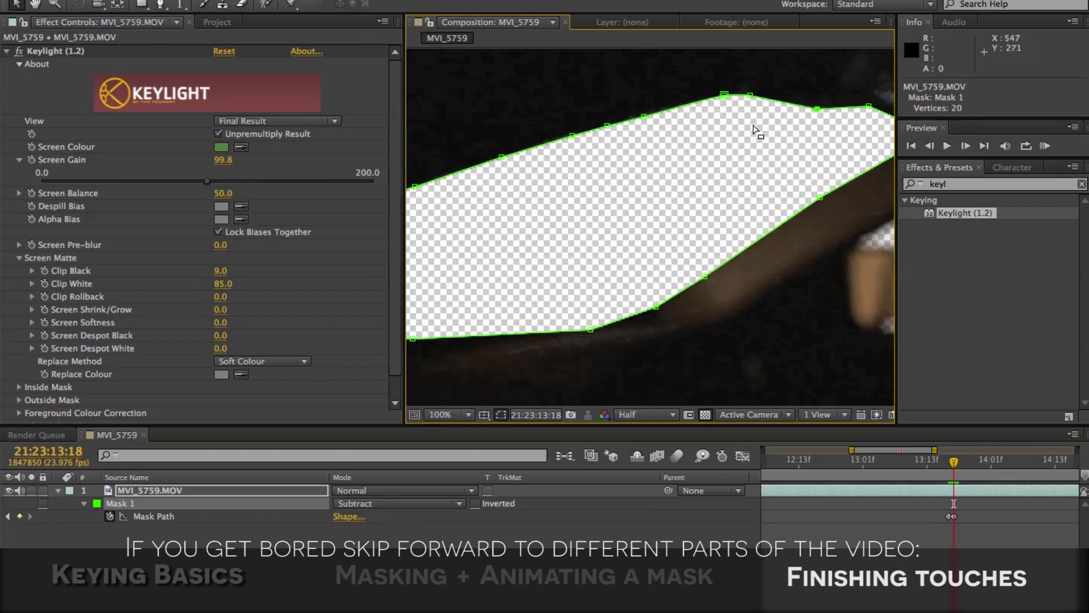
key("comma")
key("comma")
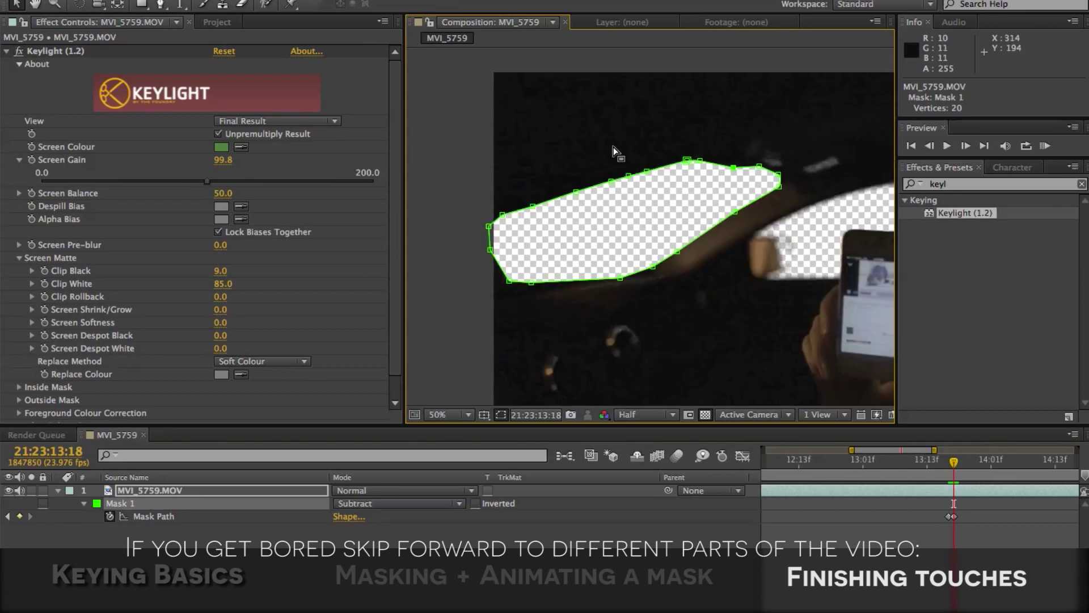
Step: Duplicate the MVI_5759.MOV layer and delete Mask 1 from the lower copy
left_click(205, 491)
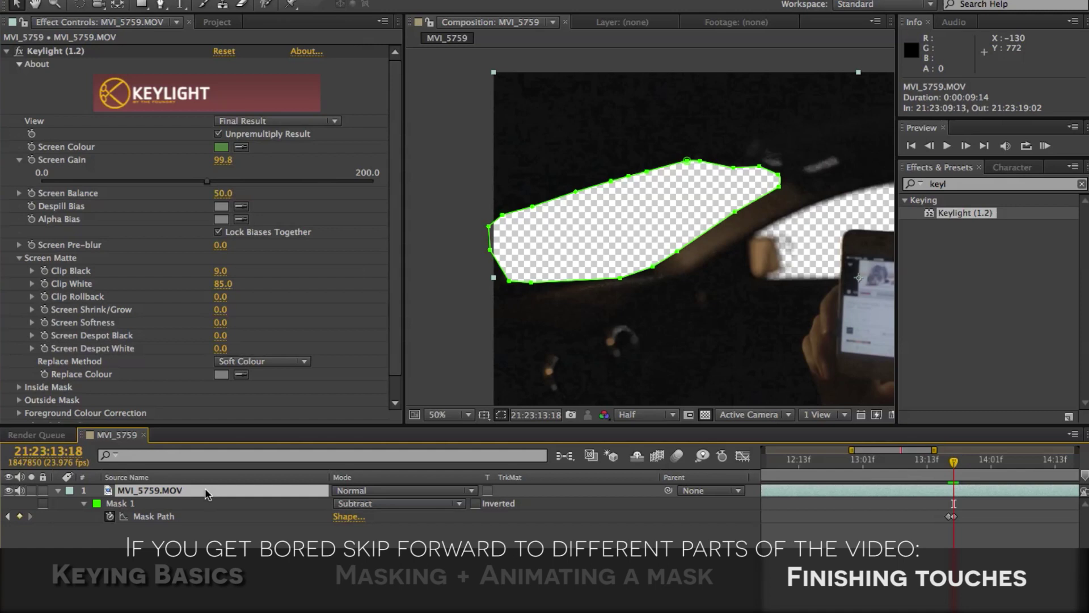
key("ctrl+d")
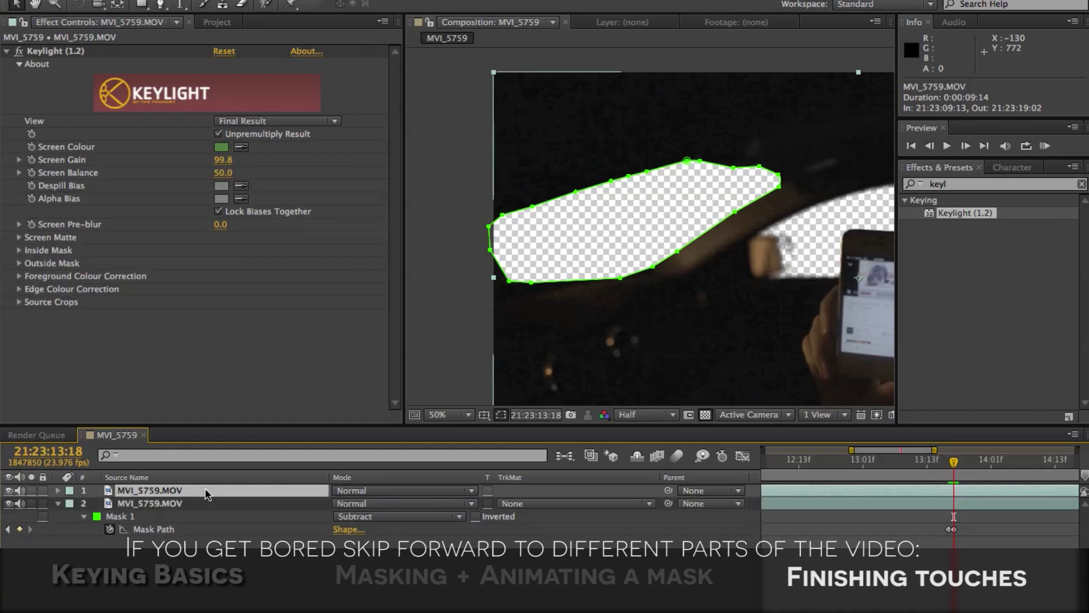
left_click(173, 506)
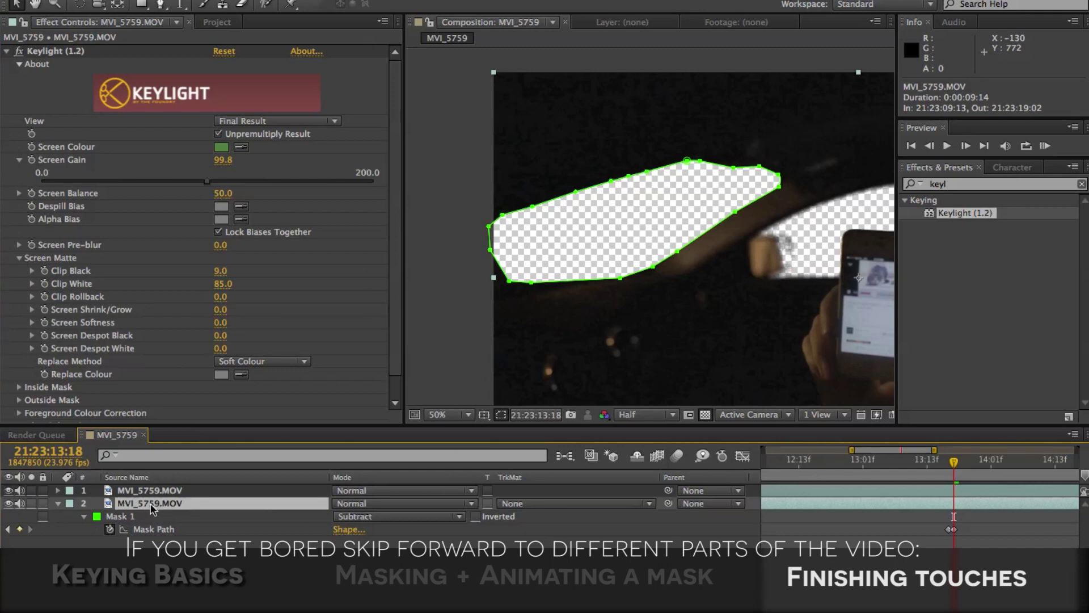
left_click(121, 515)
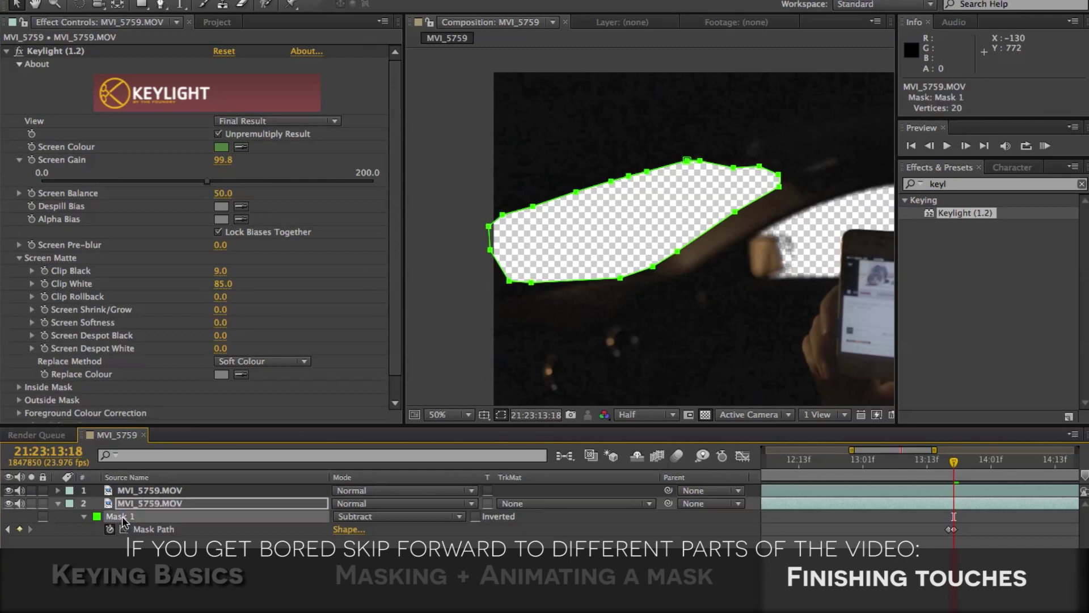
key("Delete")
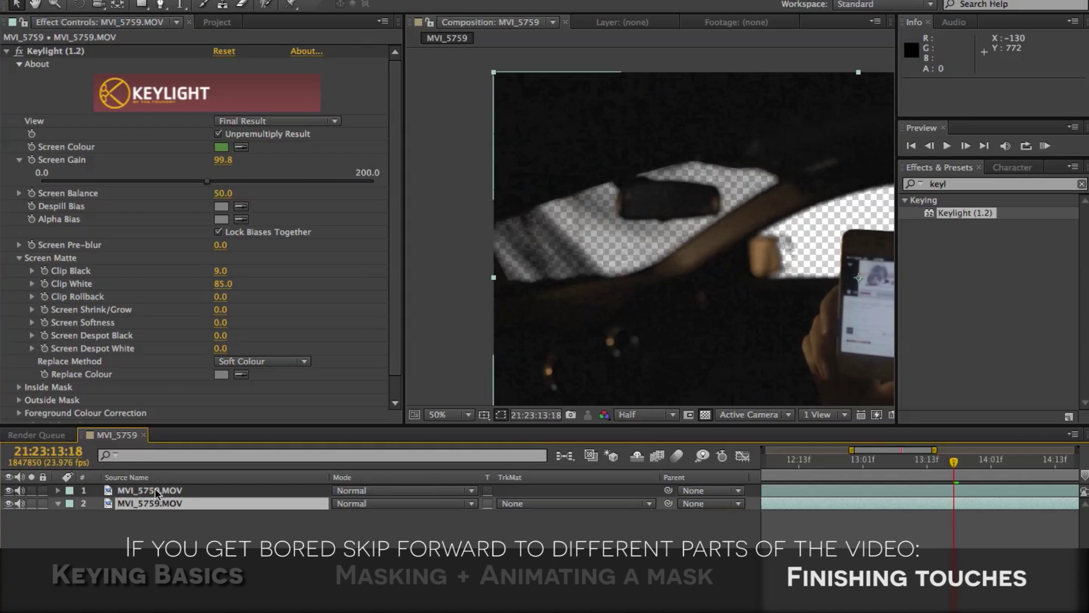
Step: Remove the Keylight effect from the lower MVI_5759.MOV layer so the original green screen serves as a masking reference
left_click(155, 494)
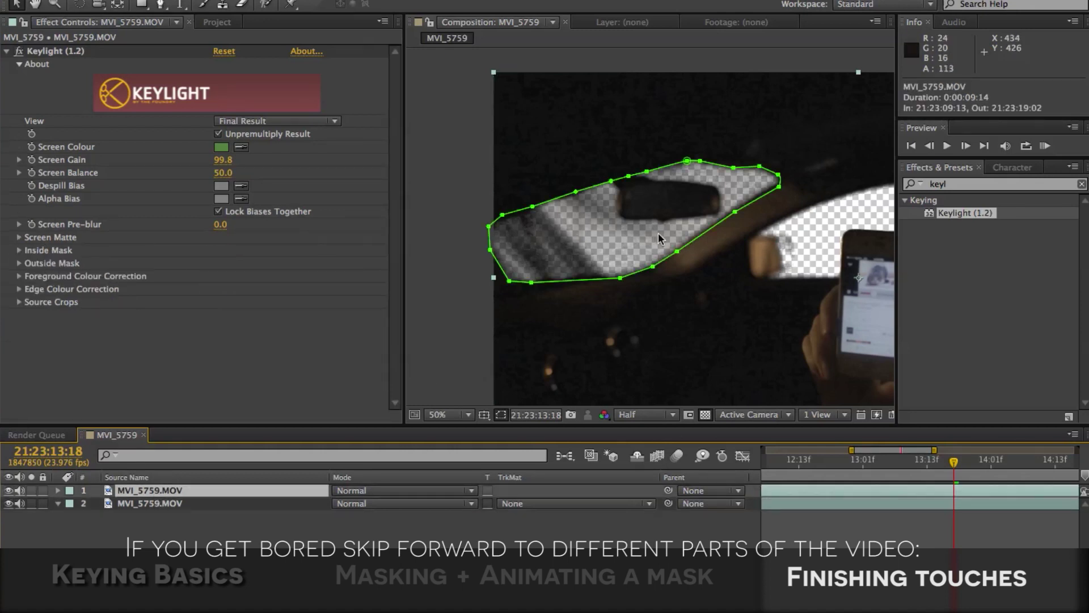
scroll(658, 233, "up", 2)
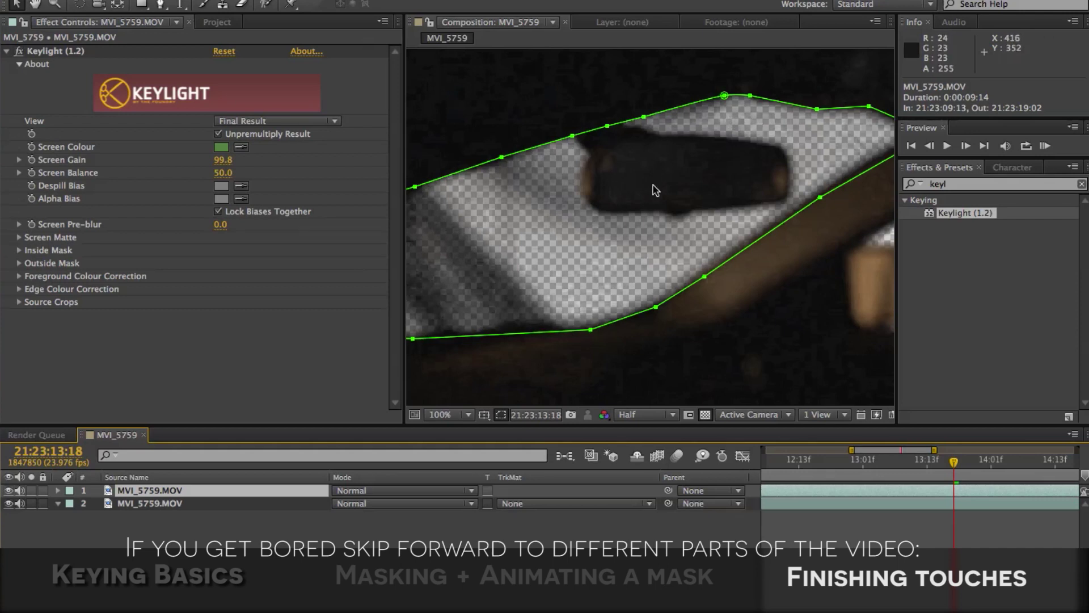
key("h")
left_click_drag(760, 159, 652, 204)
left_click(138, 504)
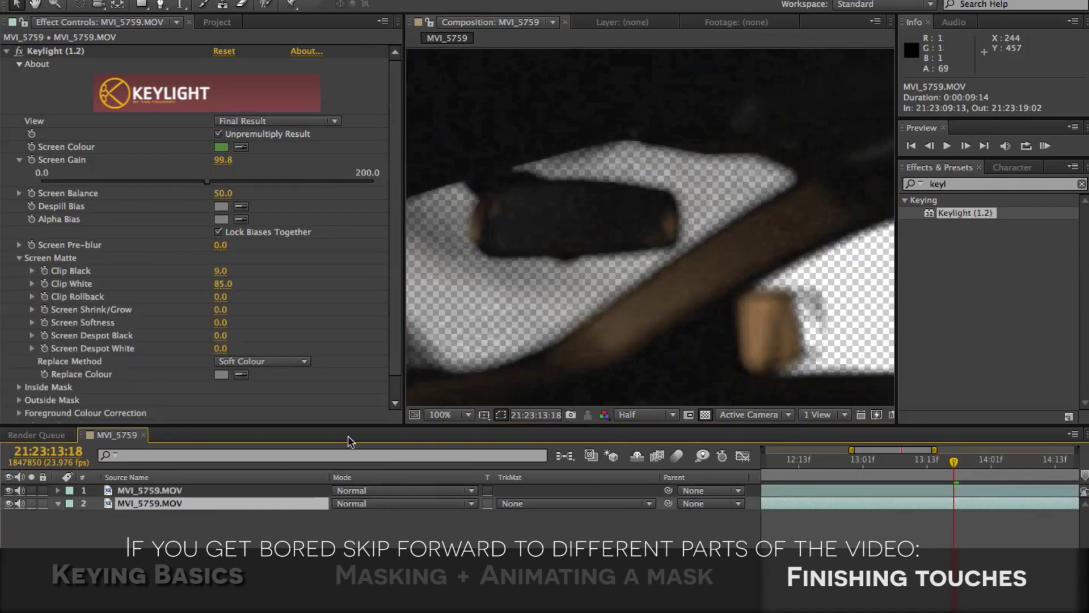
left_click(58, 52)
key("Delete")
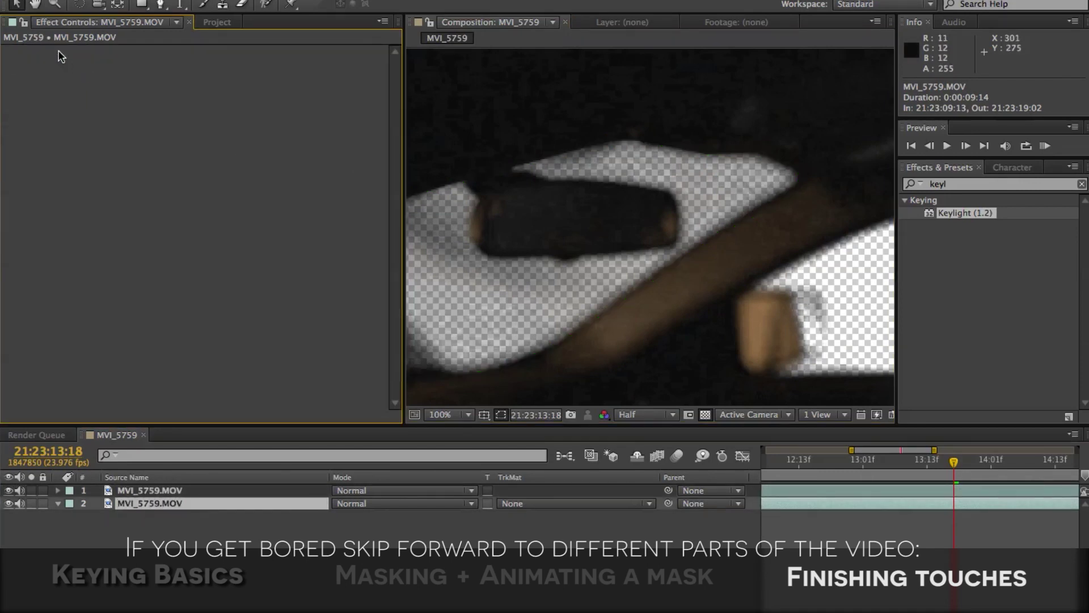
Step: On the upper layer's mask at 21:23:13:18, fit the points around the windshield's far right corner to the green area
left_click(150, 490)
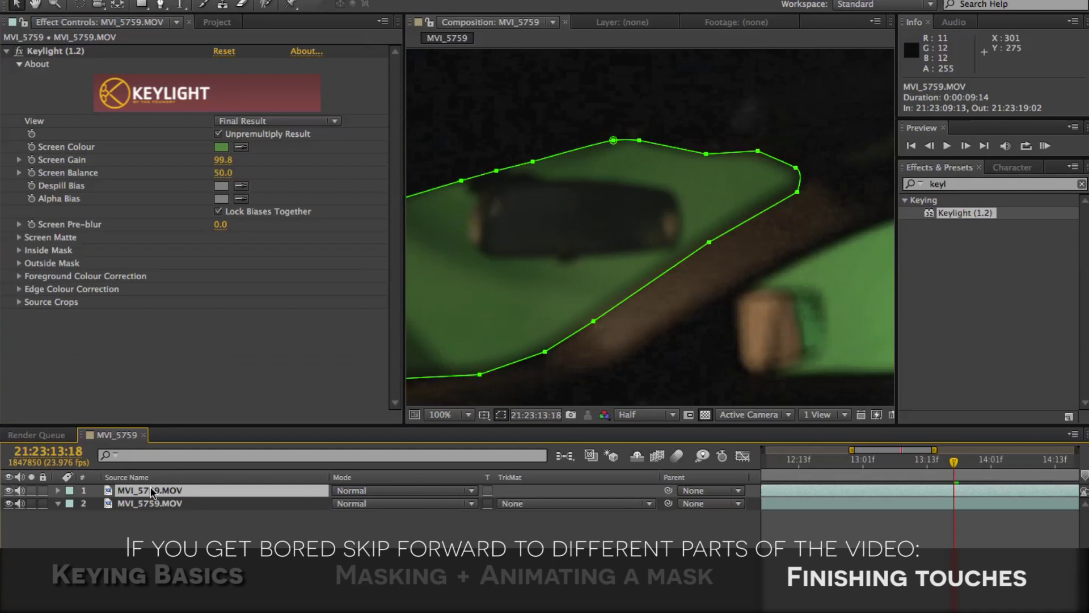
left_click_drag(709, 245, 707, 241)
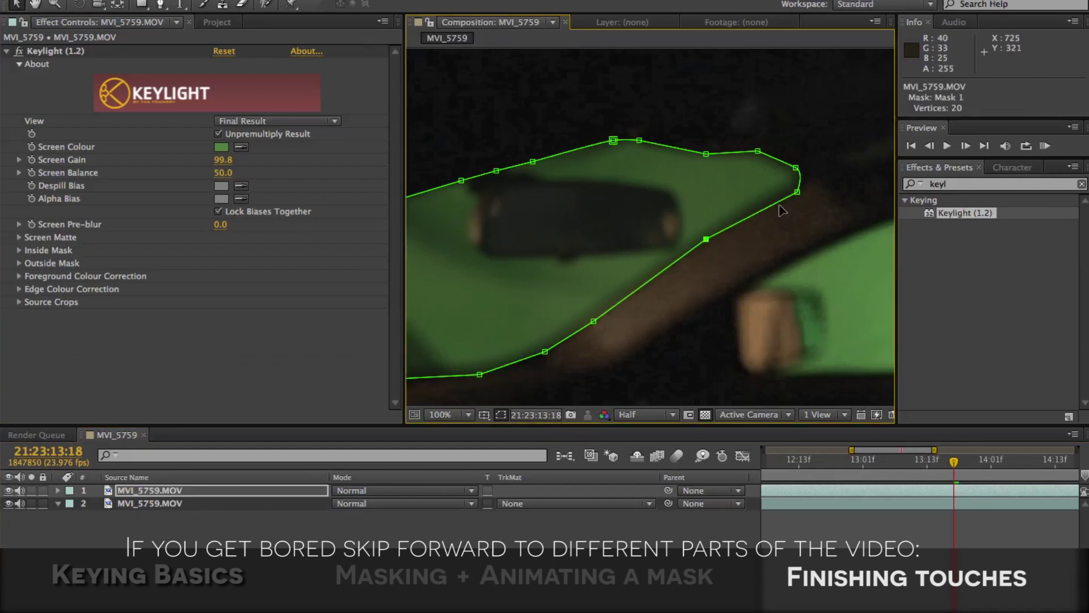
left_click_drag(797, 192, 759, 157)
left_click(760, 152)
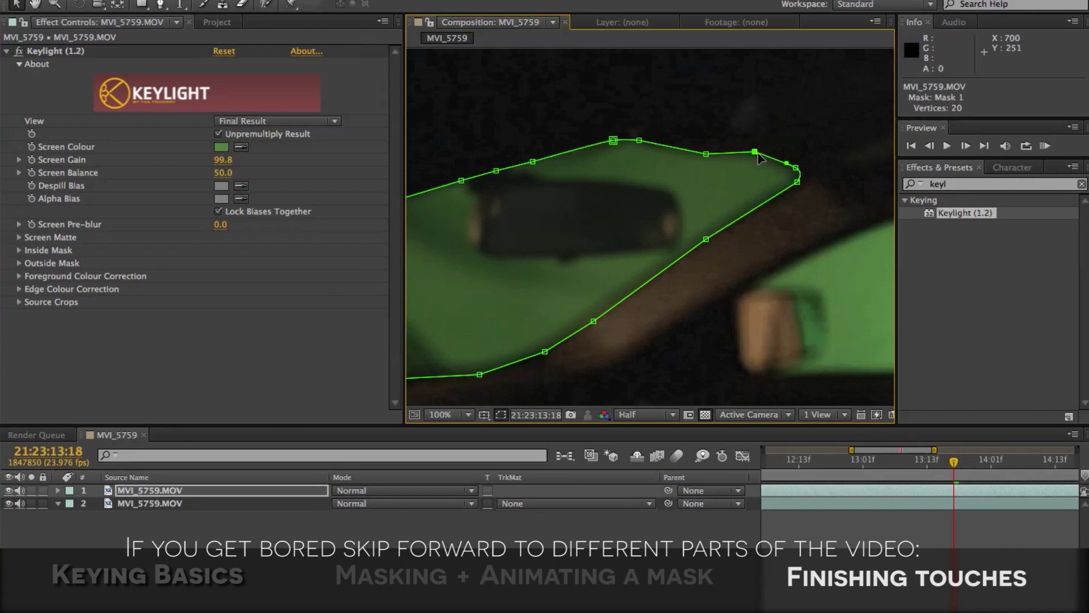
Step: Nudge the mask point on the windshield's lower edge, beside the pillar, inward to follow the green boundary
key("space")
left_click_drag(569, 220, 811, 147)
left_click_drag(486, 175, 488, 181)
left_click_drag(499, 307, 500, 304)
left_click_drag(722, 300, 722, 297)
left_click_drag(836, 247, 831, 244)
left_click_drag(831, 244, 681, 281)
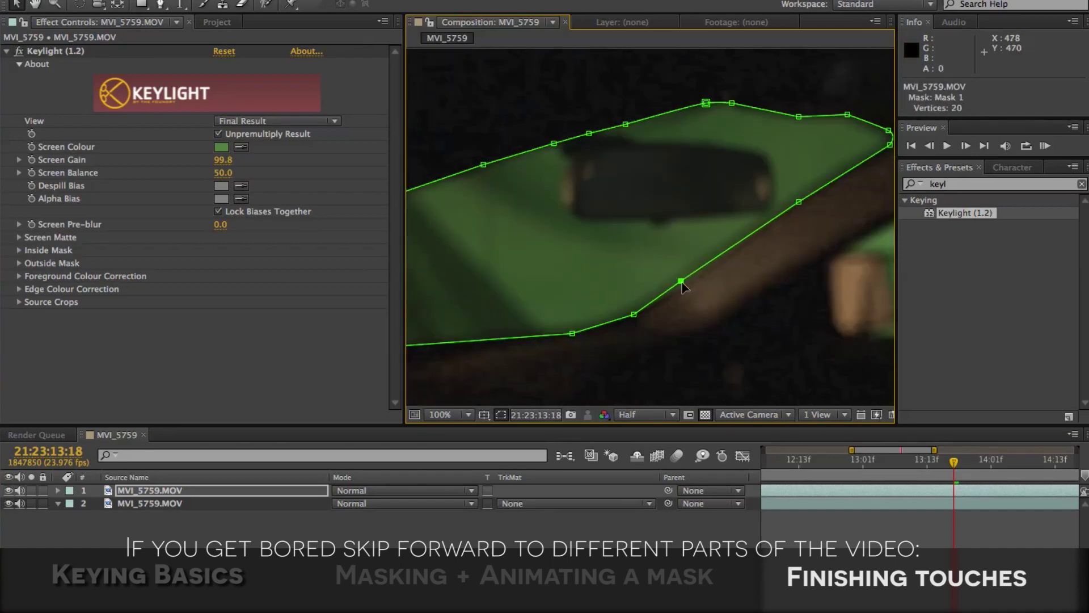
Step: Advance to 21:23:13:19 and nudge the mask point midway along the windshield's lower right edge slightly inward
scroll(737, 256, "down", 2)
key("Page_Down")
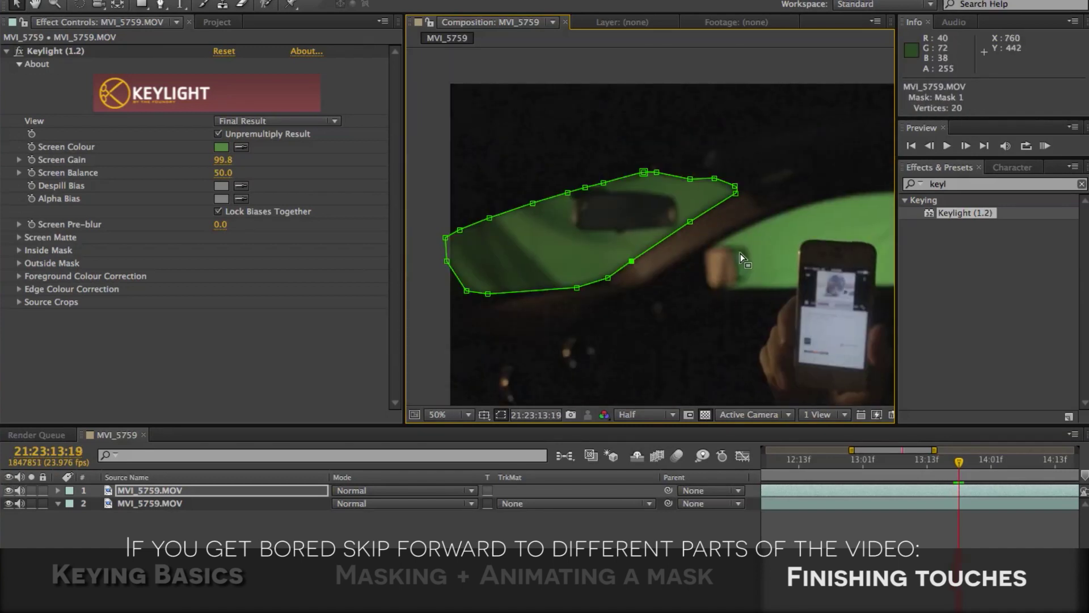
left_click_drag(692, 226, 689, 225)
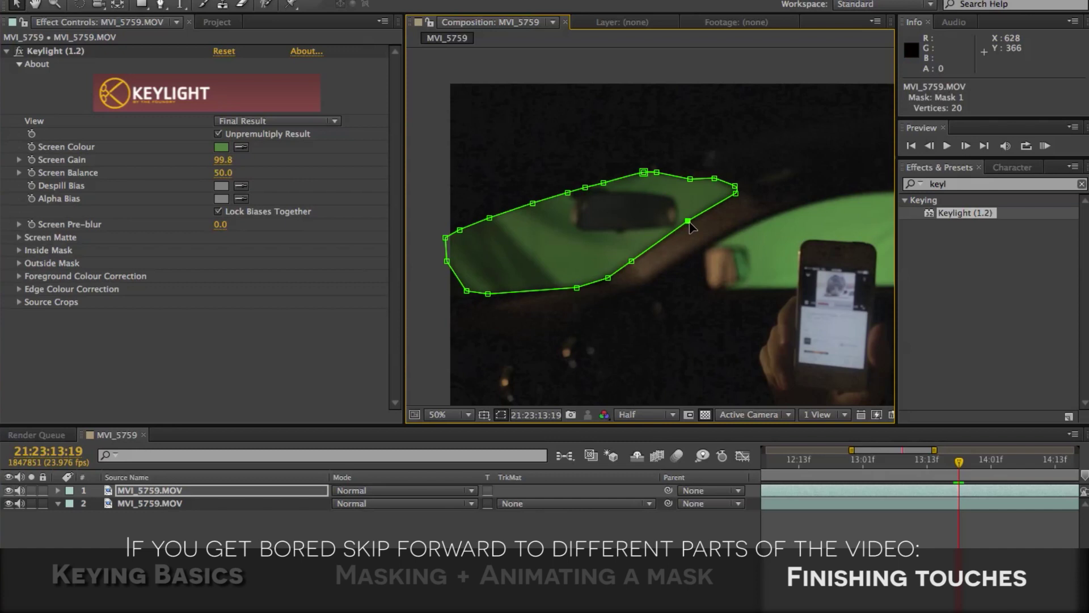
Step: Advance frame by frame to 21:23:14:01 and move three mask points along the windshield's lower right edge to match the pillar
key("Page_Down")
key("Page_Down")
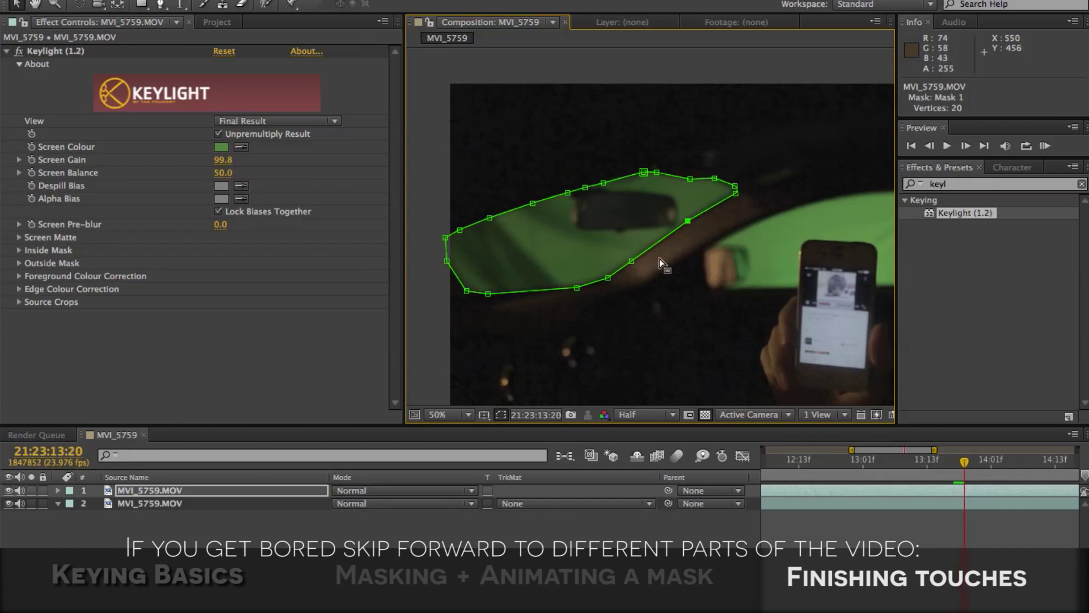
key("Page_Down")
key("Page_Down")
key("Page_Down")
key("Page_Down")
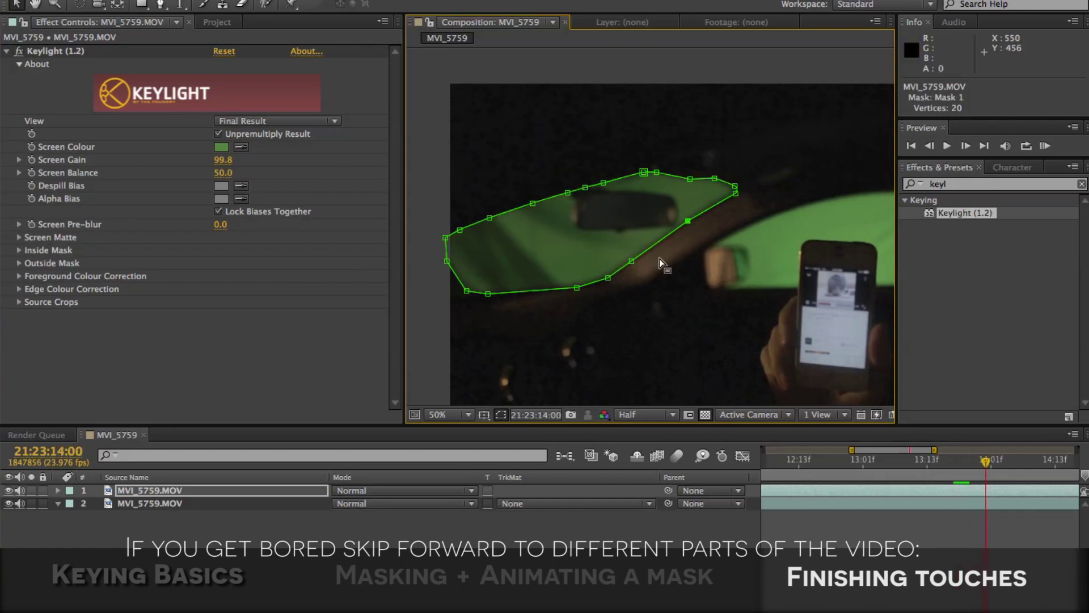
left_click(629, 262)
left_click_drag(629, 261, 625, 260)
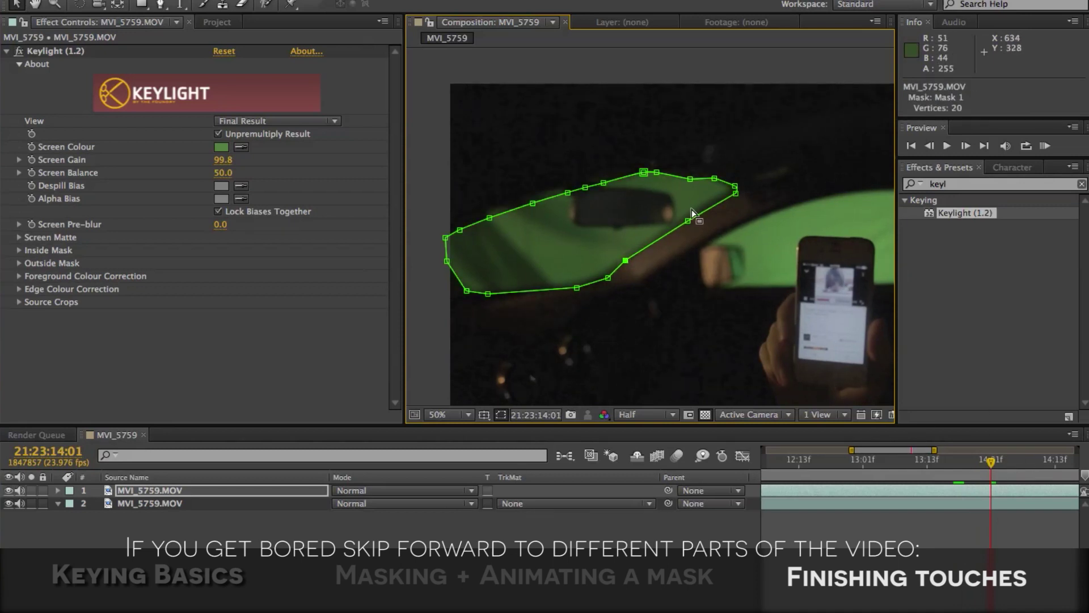
left_click_drag(688, 221, 685, 218)
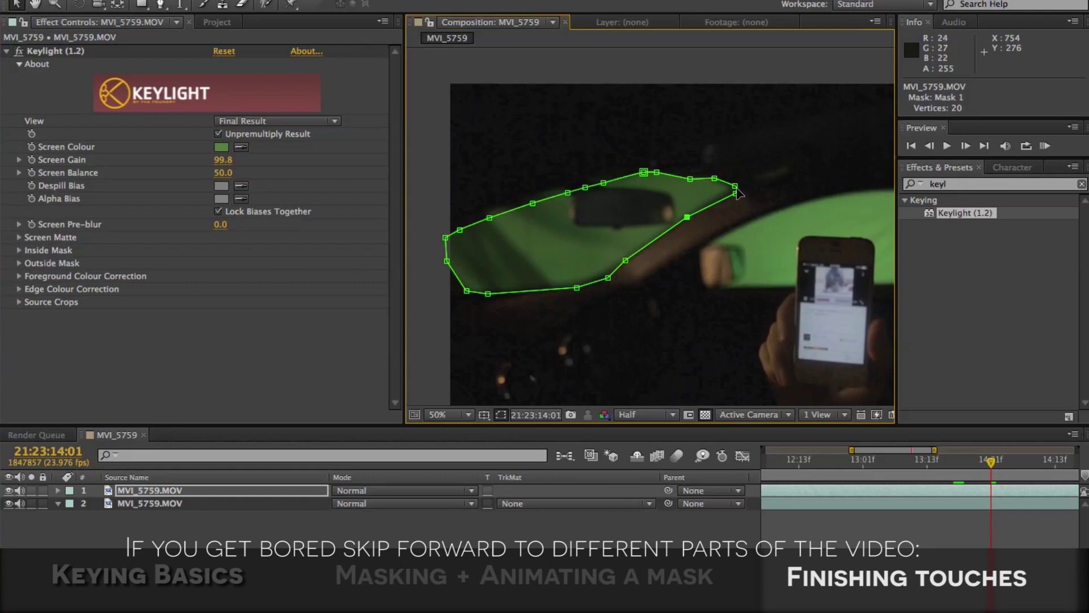
left_click_drag(736, 192, 736, 188)
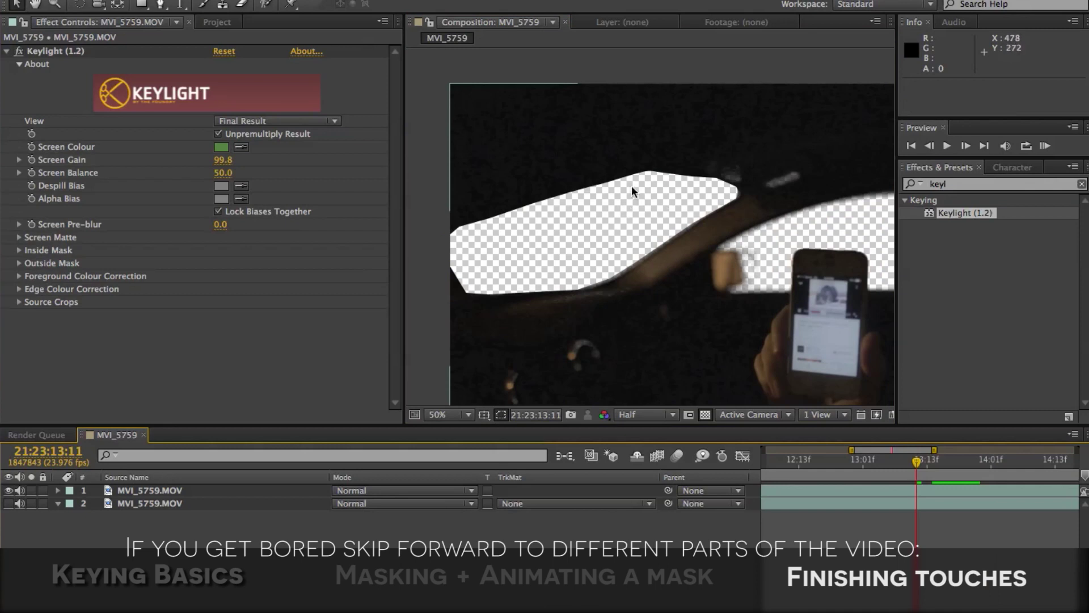
Step: With the lower layer shown, trace a closed 14-point Pen mask around the rear-view mirror on the upper layer at 21:23:13:11
left_click(128, 491)
left_click(8, 503)
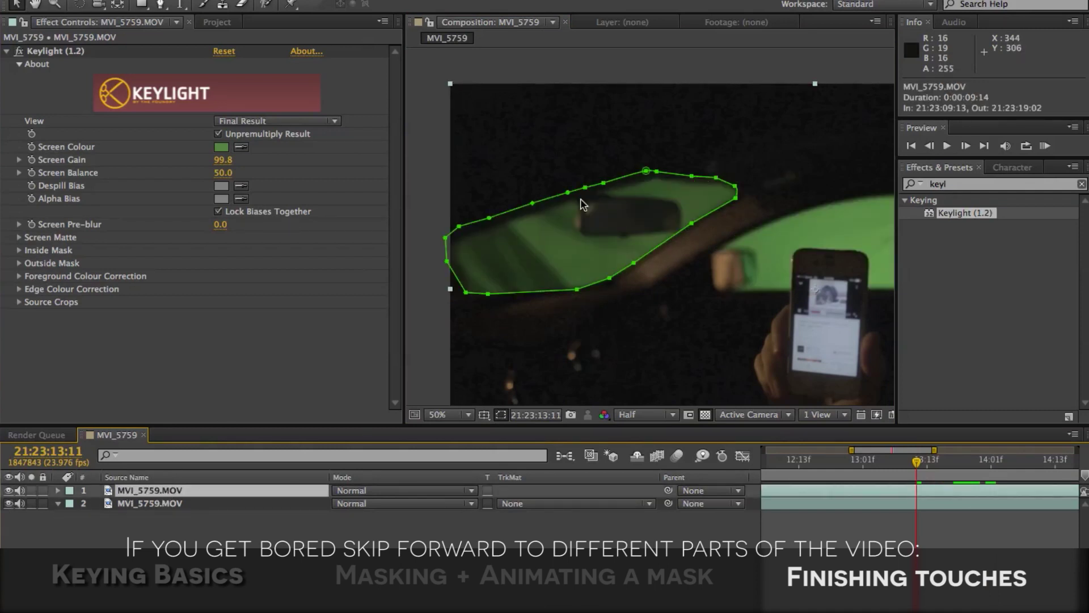
key("period")
left_click(161, 5)
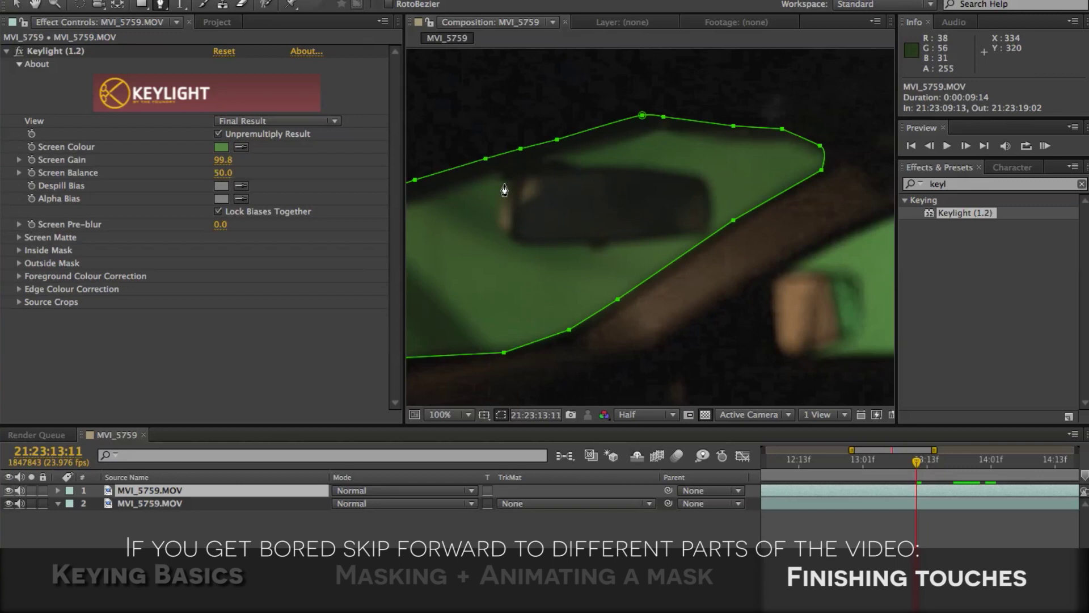
left_click_drag(508, 182, 499, 209)
left_click(502, 236)
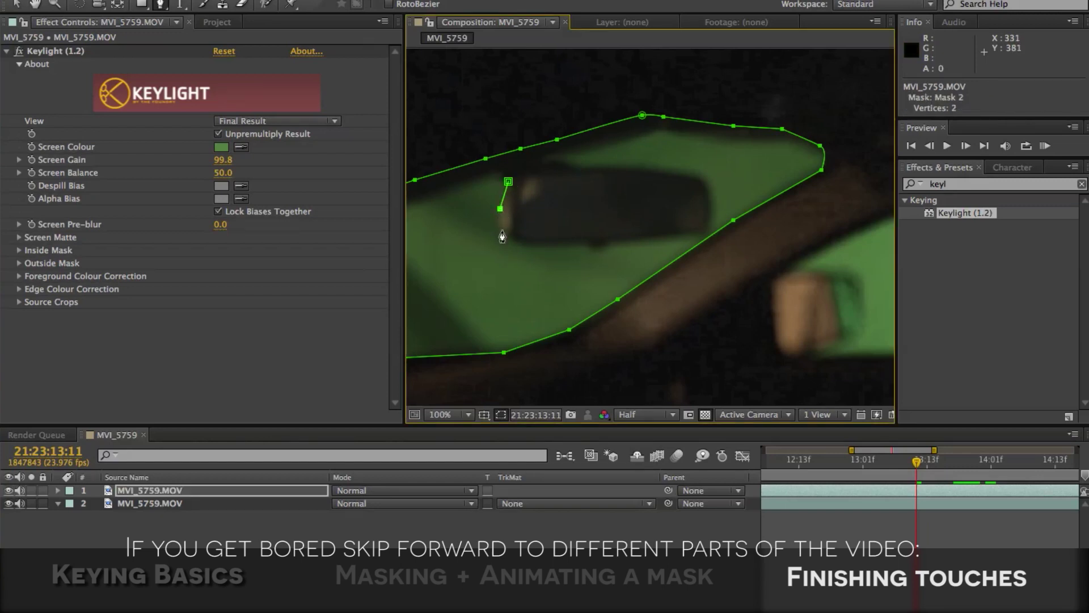
left_click(588, 246)
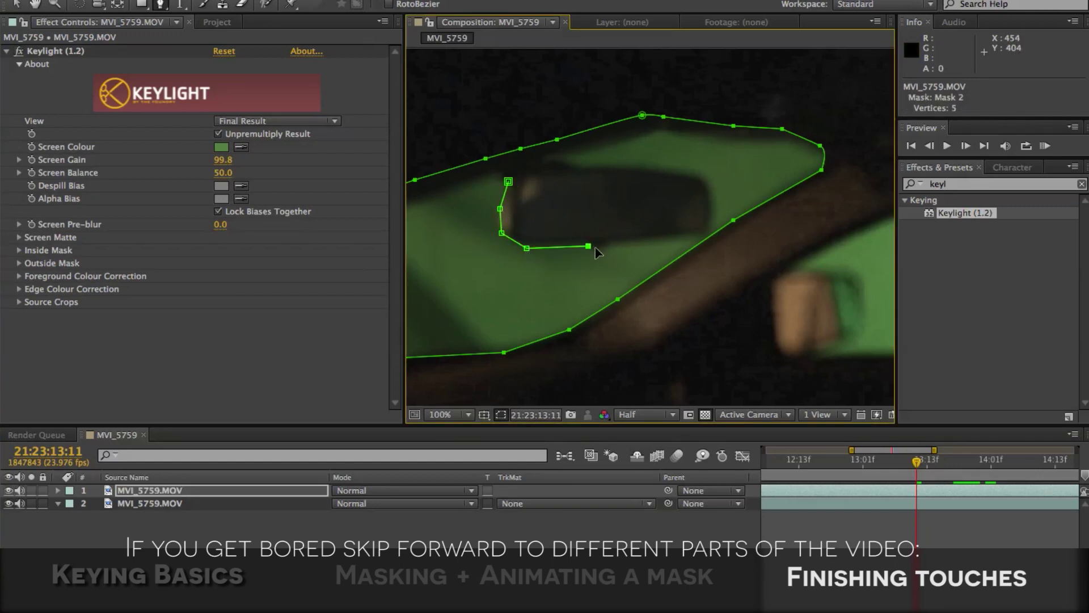
left_click(703, 234)
left_click(697, 177)
left_click(590, 171)
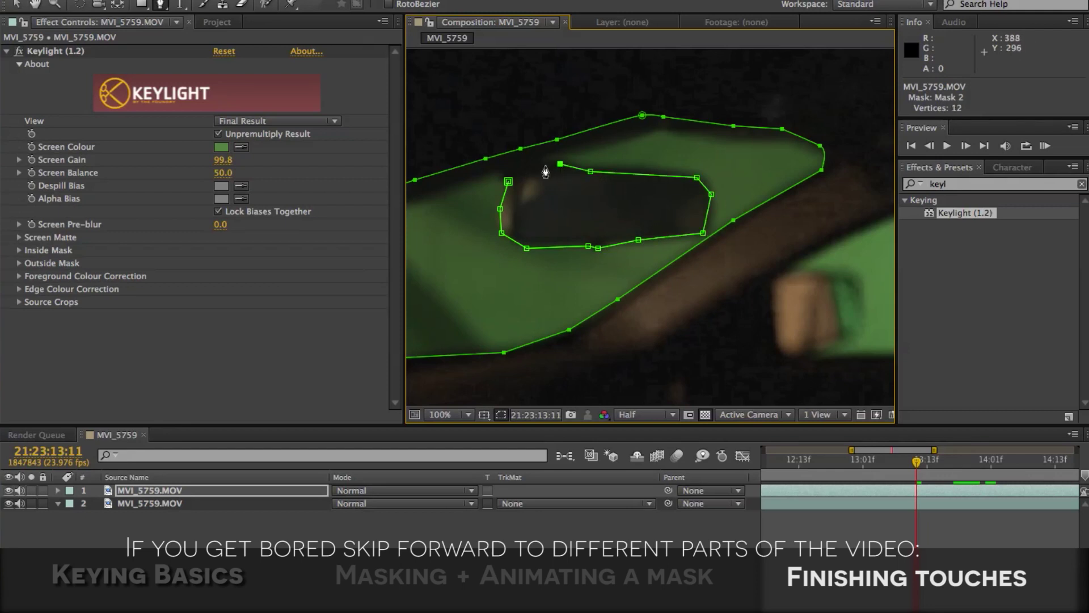
left_click(508, 182)
left_click(16, 6)
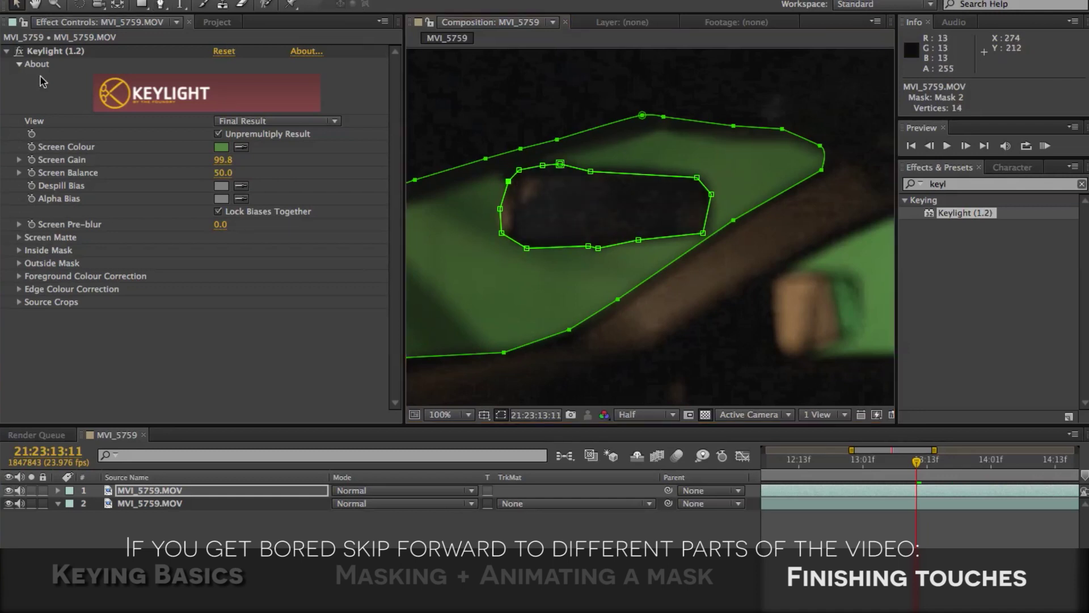
Step: Hide the lower layer again and deselect everything to inspect the masked rear-view mirror in the keyed windshield
left_click(9, 503)
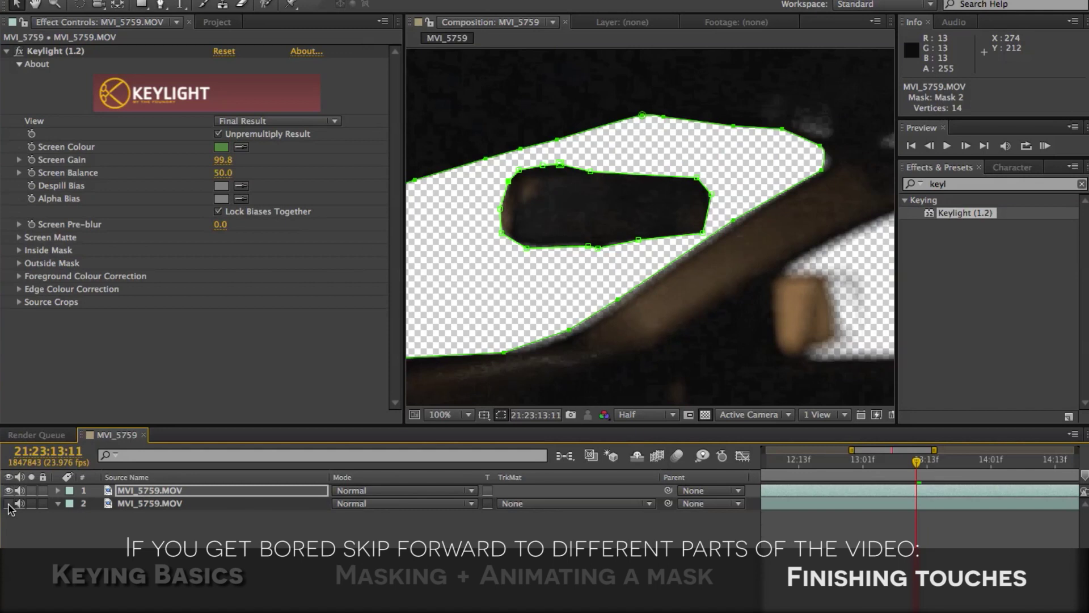
left_click(494, 546)
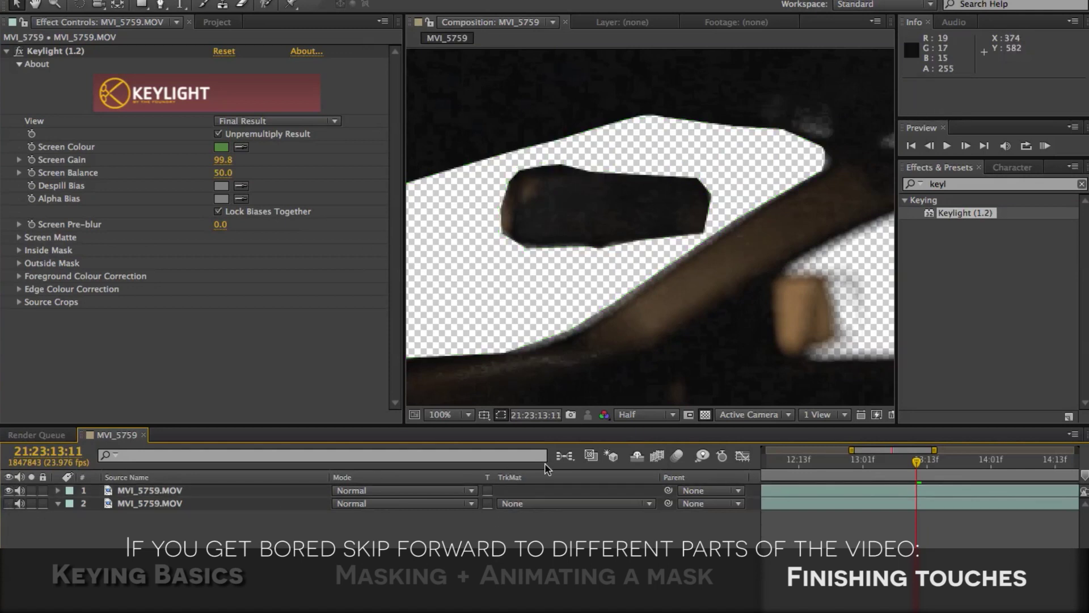
scroll(659, 227, "down", 3)
scroll(658, 226, "up", 2)
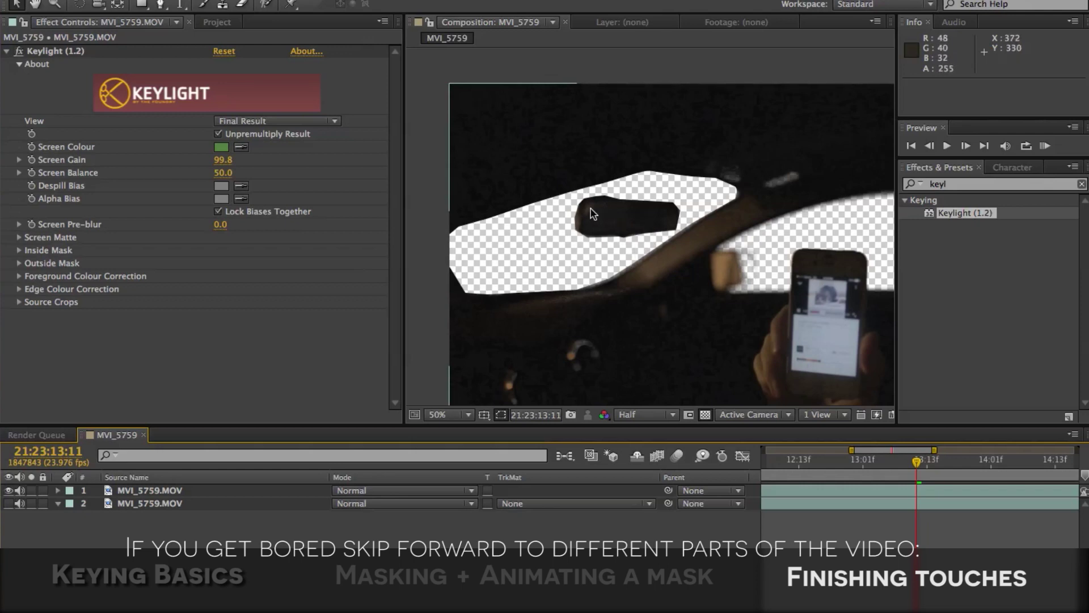
Step: Turn on Mask Path keyframing for the upper layer's Mask 2 at 21:23:13:11 and advance one frame
left_click(165, 491)
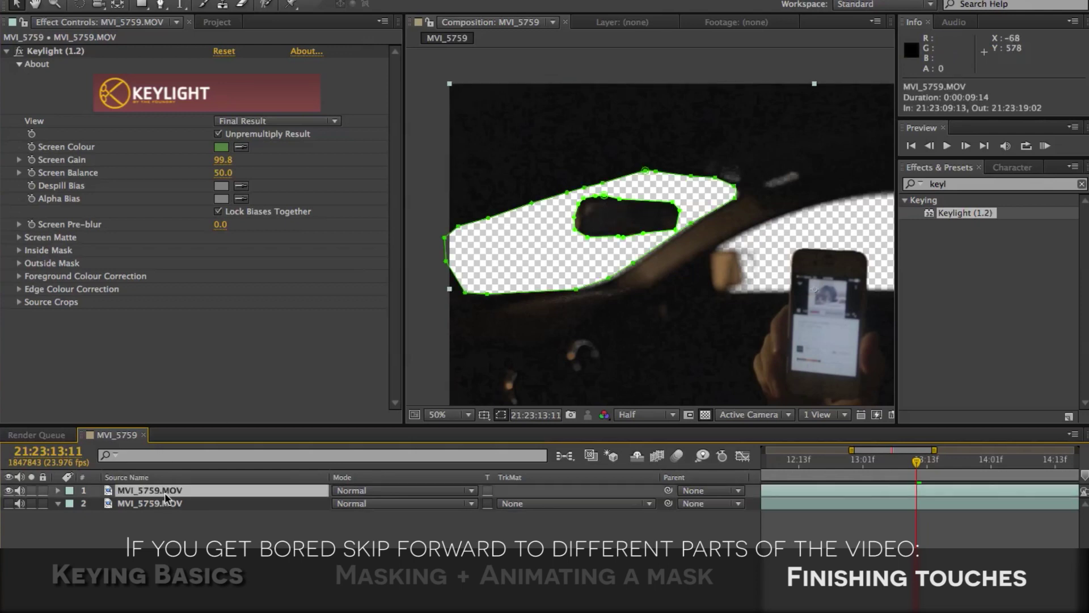
key("m")
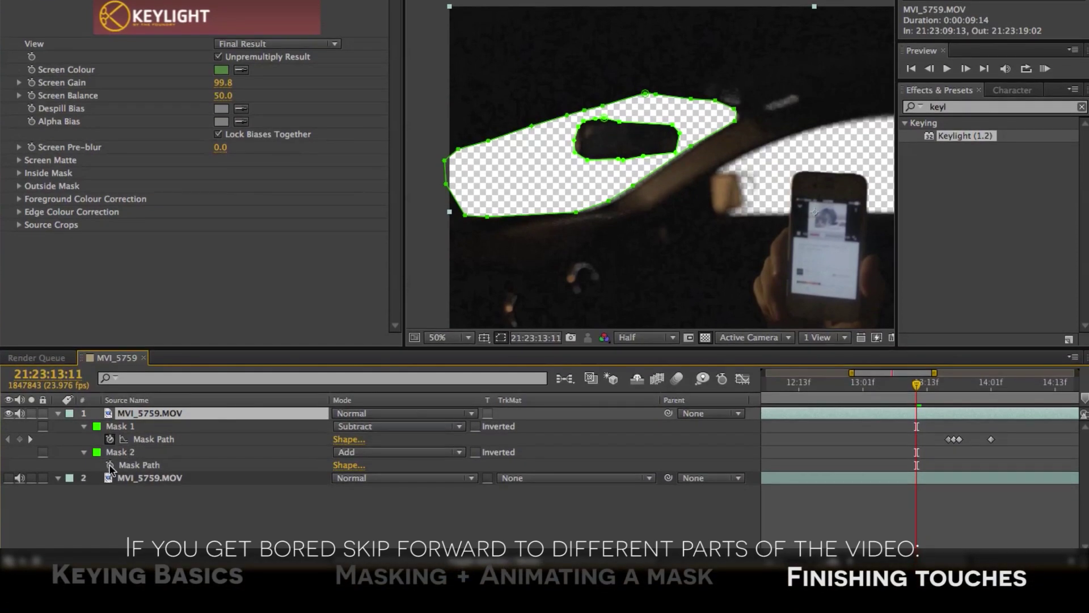
left_click(110, 466)
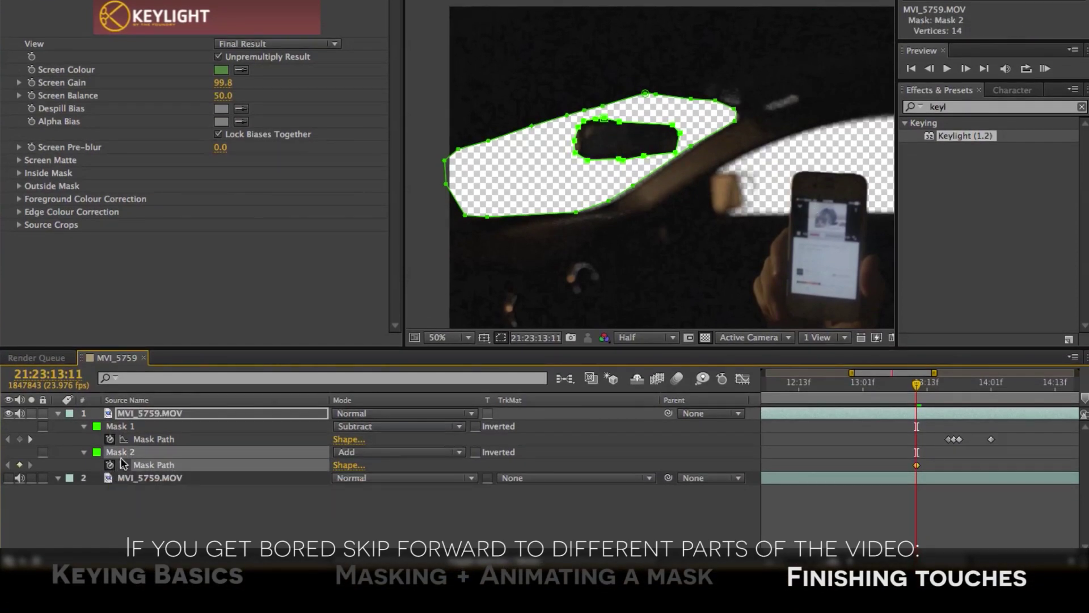
key("Page_Down")
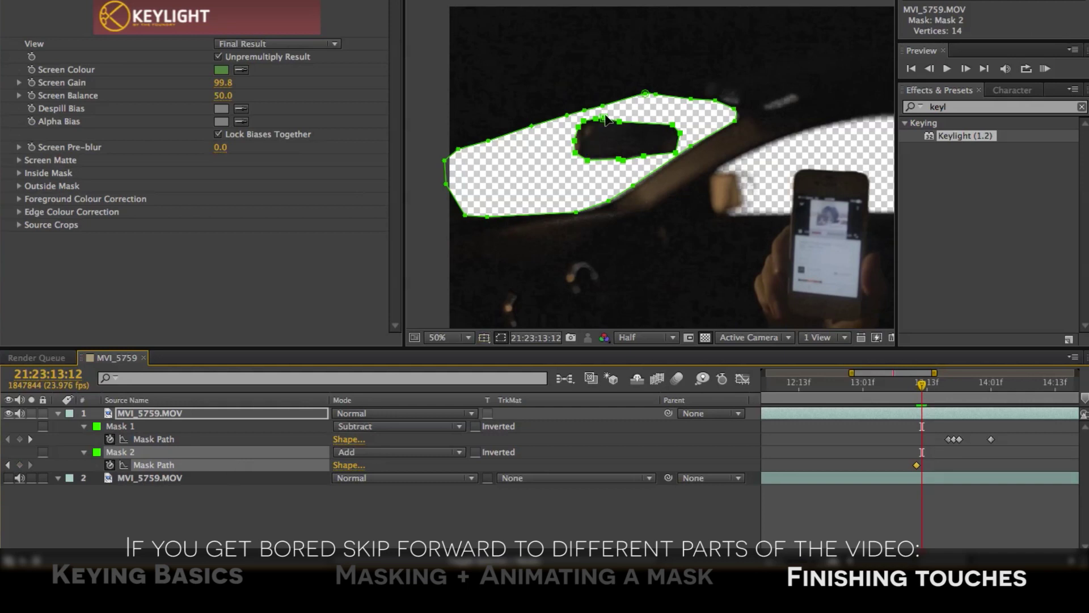
key("period")
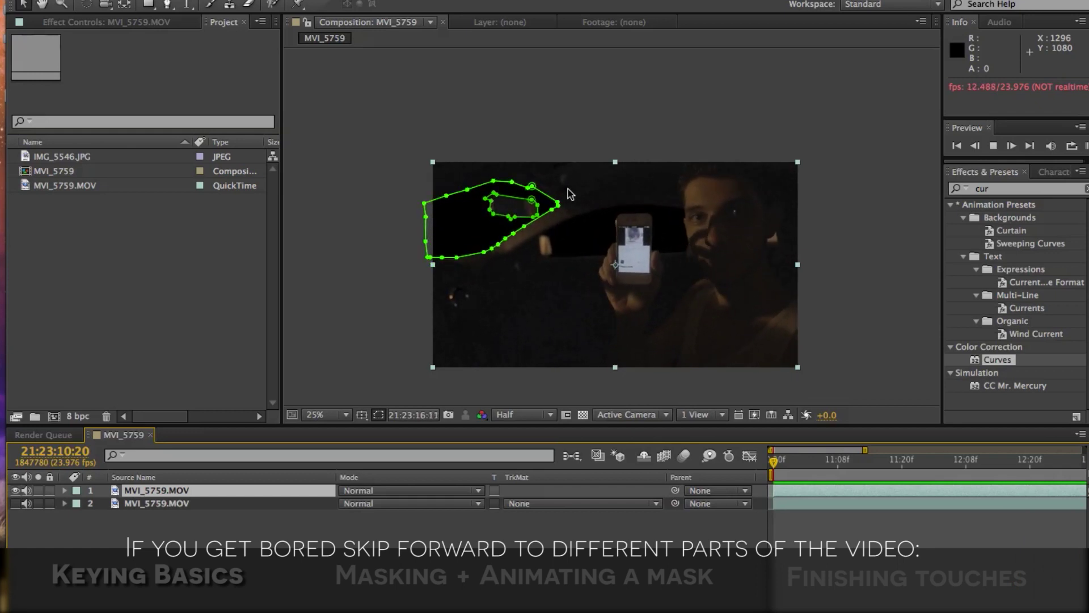
Step: Stop the preview, import MVI_5252.MOV from the 2014_03_11 folder, and create a new composition from that clip
key("space")
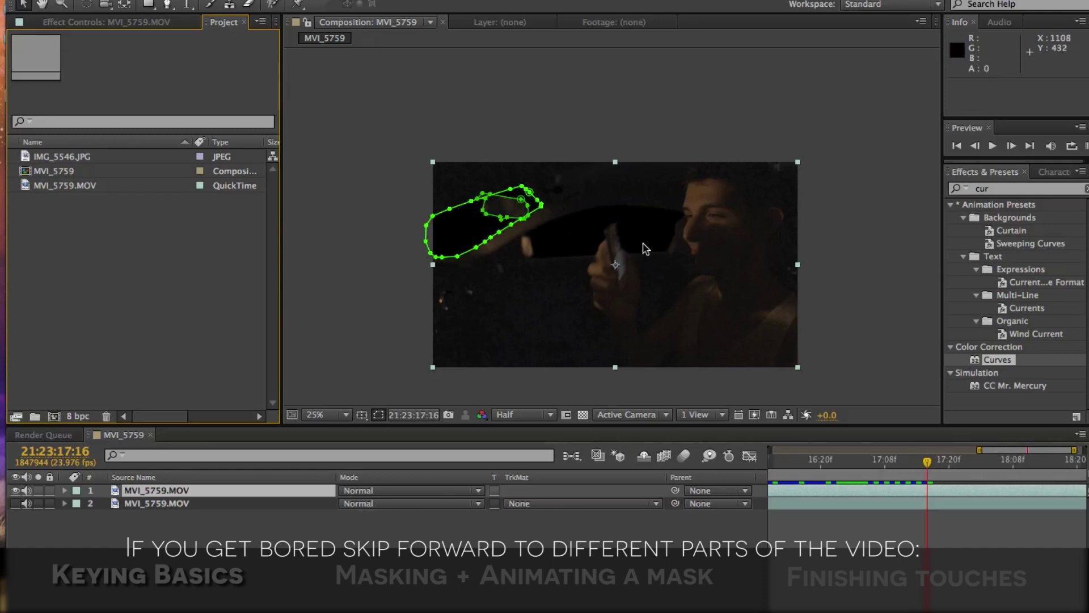
left_click(254, 604)
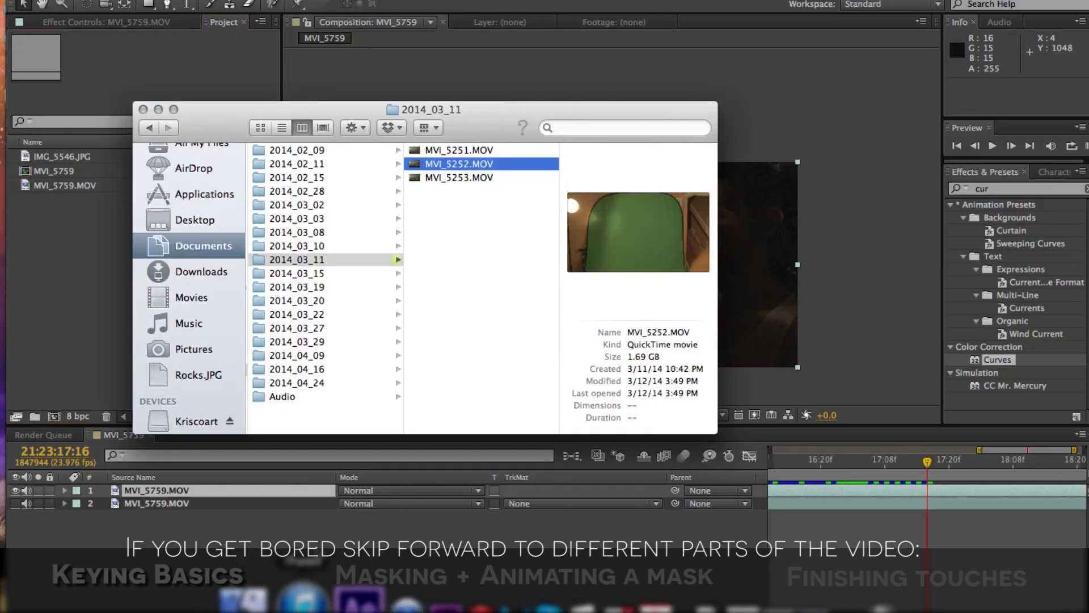
left_click_drag(427, 170, 35, 52)
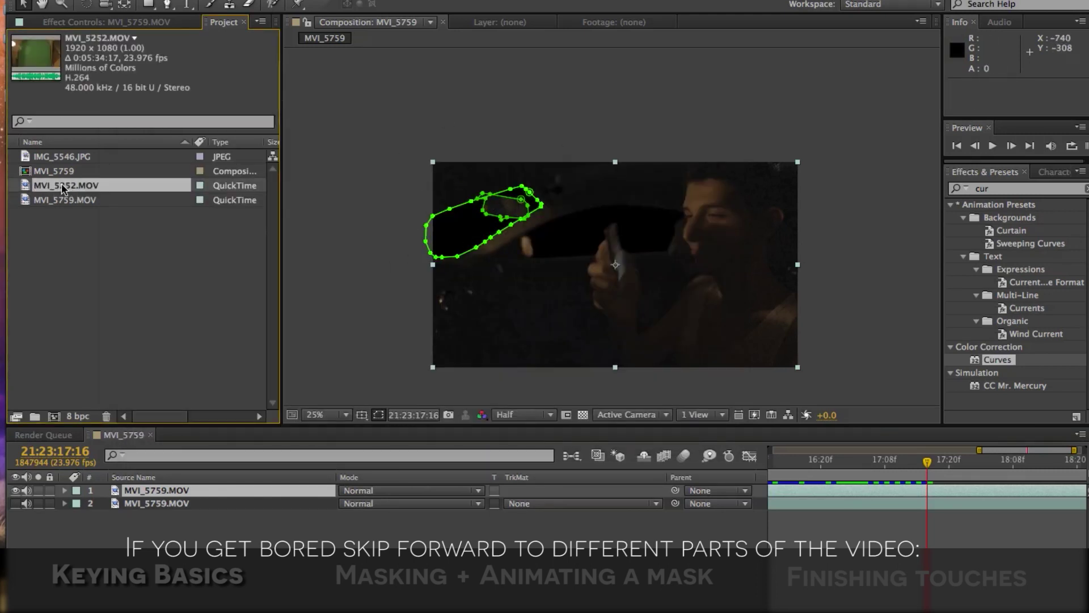
left_click_drag(63, 189, 54, 416)
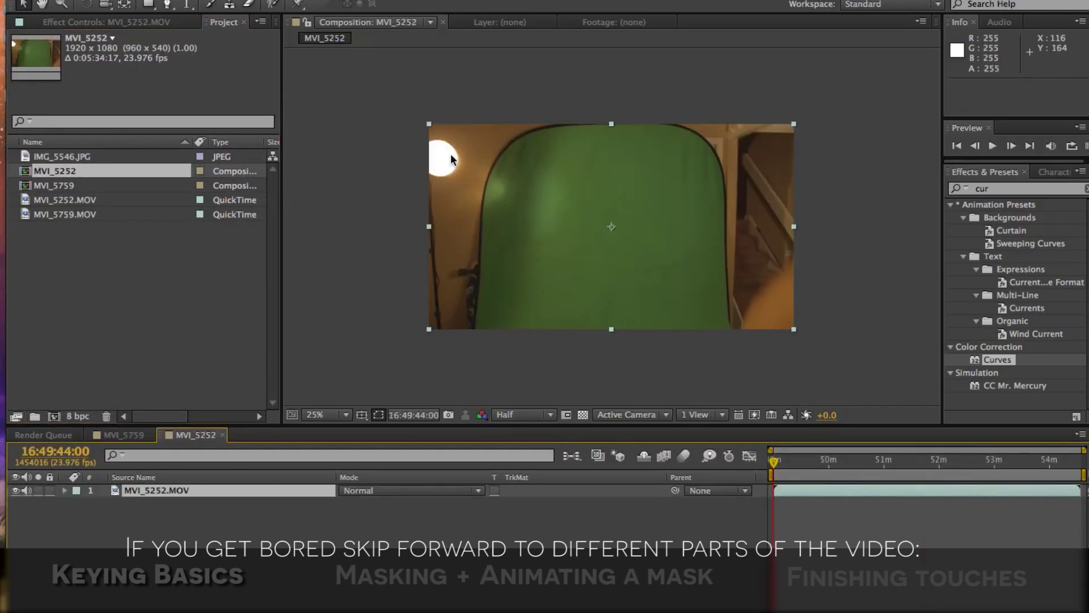
Step: At 16:51:20:17, draw a closed 8-point Pen mask around the person, inside the green screen's edges and extending below the frame
left_click(863, 479)
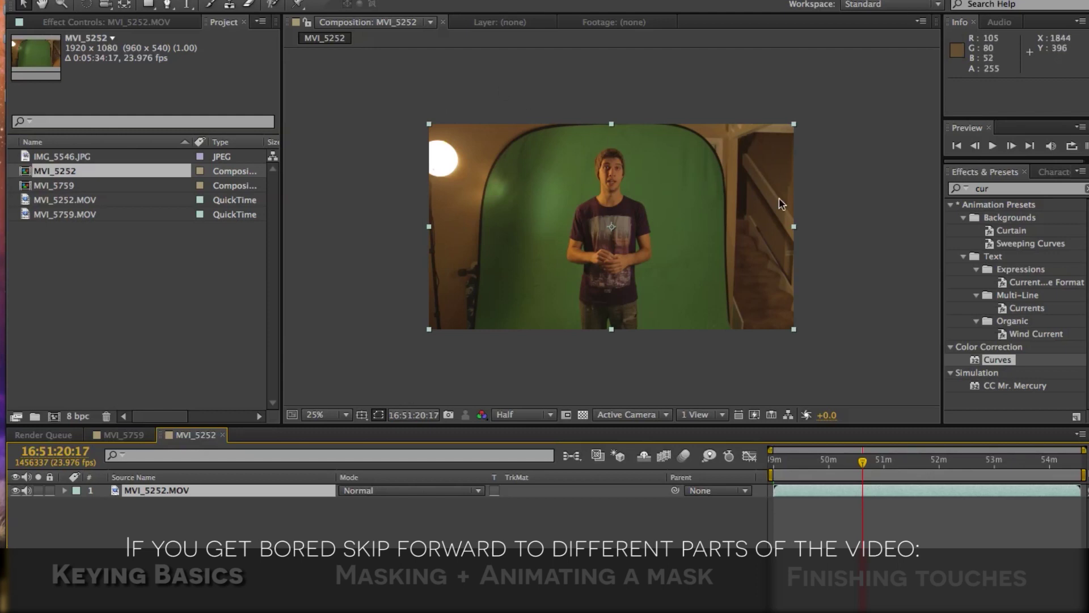
left_click(168, 6)
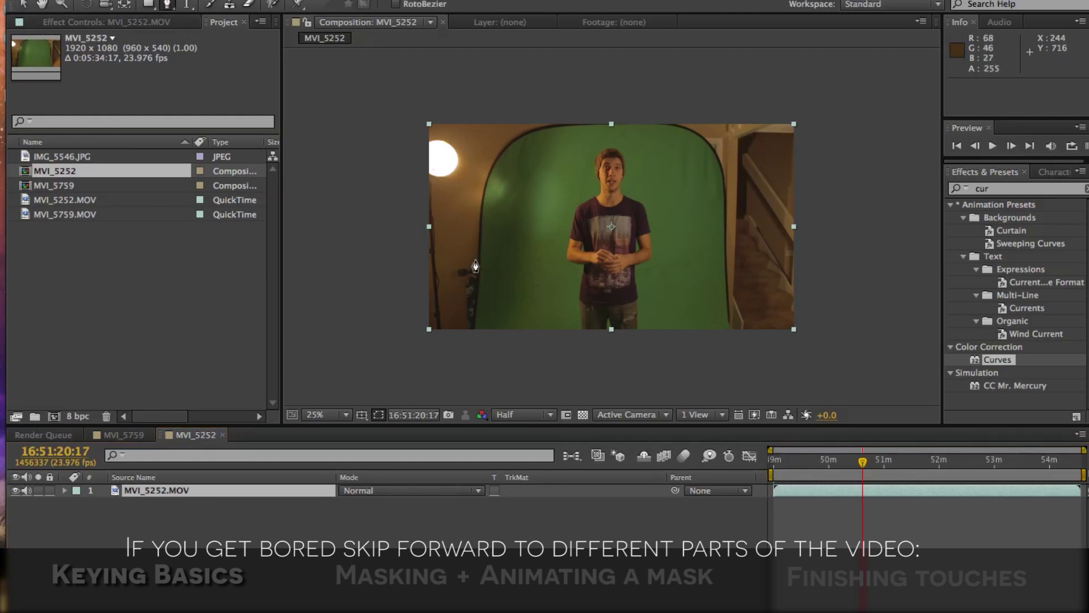
left_click(485, 334)
left_click(508, 214)
left_click(539, 147)
left_click(607, 133)
left_click(674, 137)
left_click(711, 270)
left_click(714, 357)
left_click(487, 336)
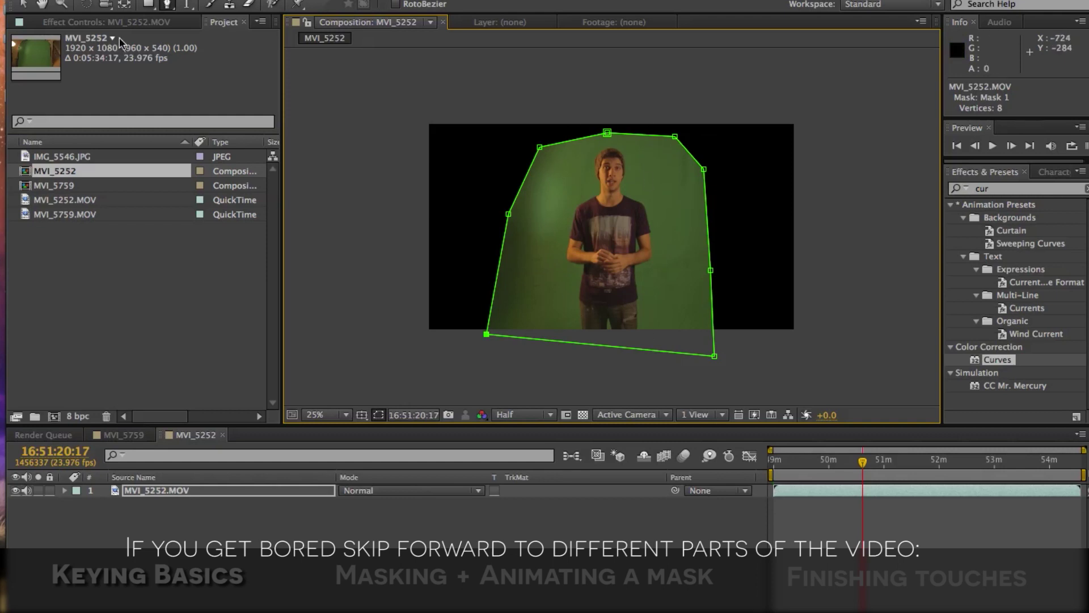
left_click(23, 5)
Step: Apply Keylight (1.2) to the MVI_5252.MOV layer and sample the green beside the person's head as Screen Colour
left_click(1012, 193)
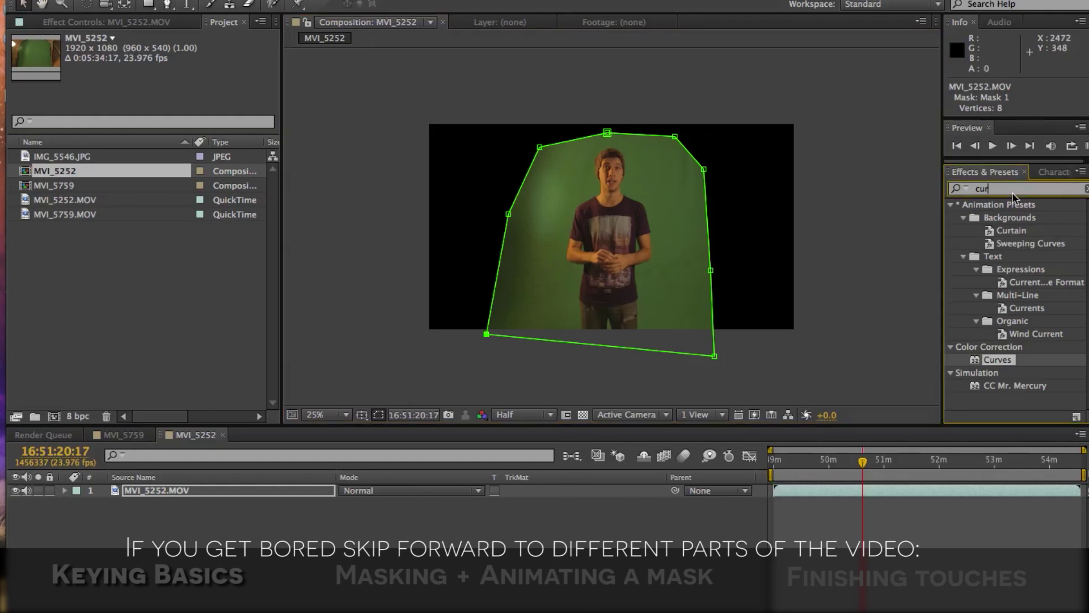
type("key")
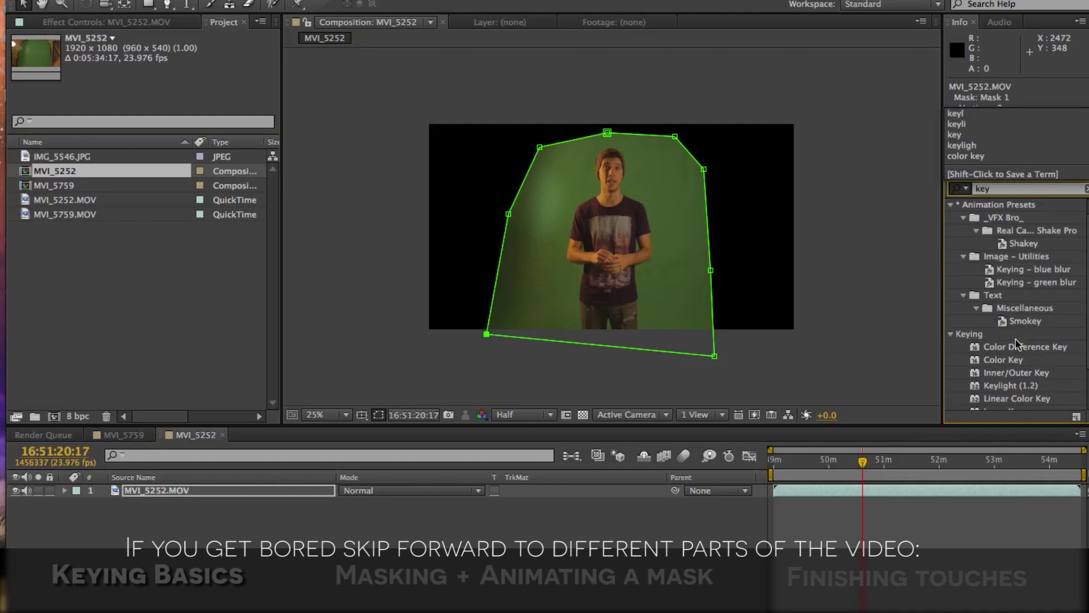
left_click_drag(1004, 385, 678, 227)
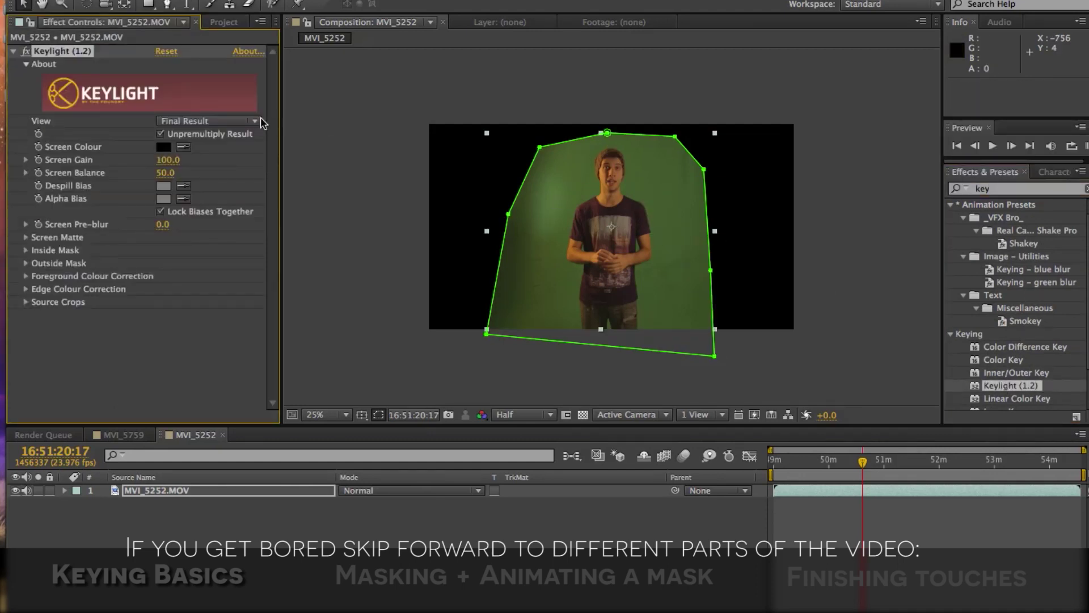
left_click(571, 173)
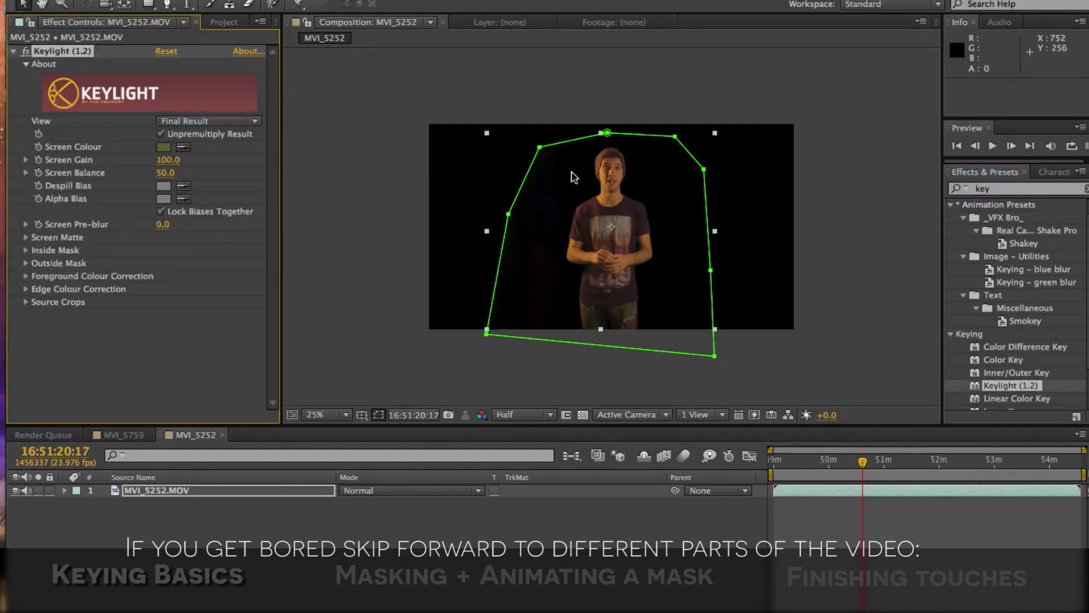
left_click(507, 544)
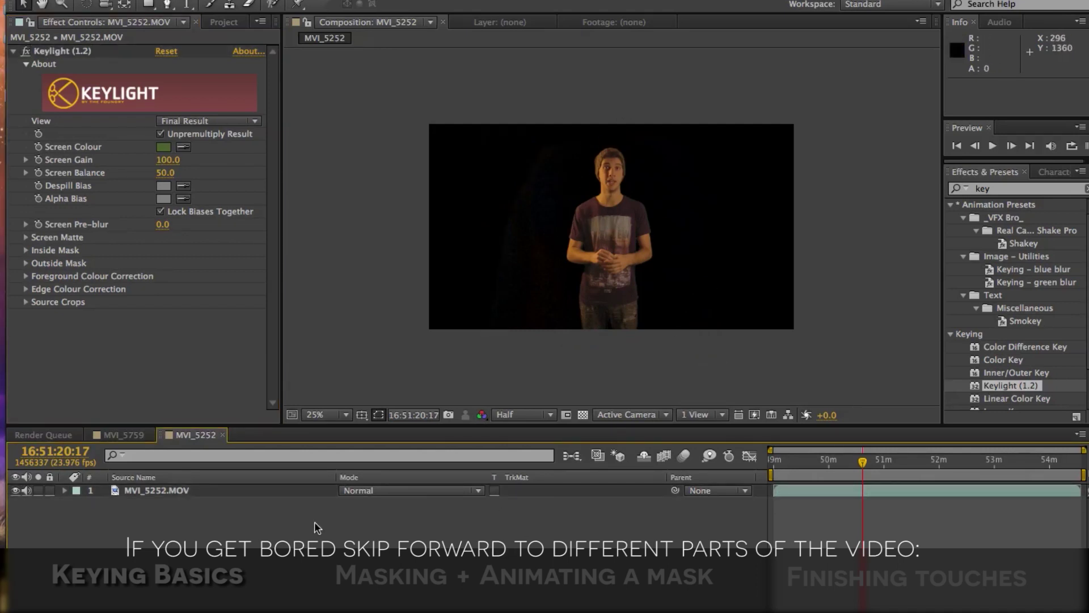
Step: Delete the mask from the MVI_5252.MOV layer to view the key without it, and undo the deletion
left_click(155, 491)
key("m")
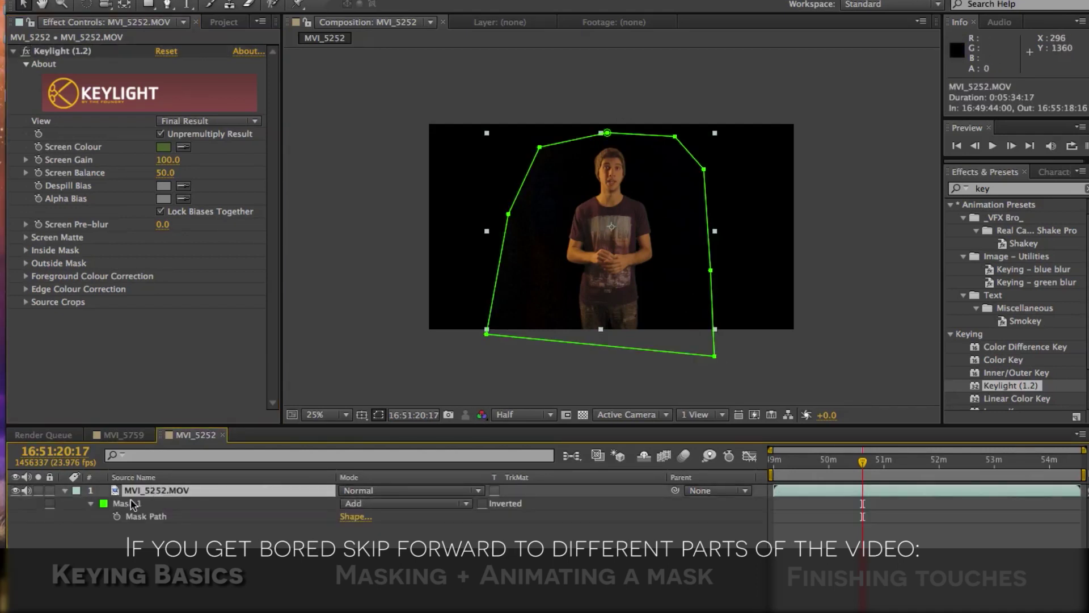
left_click(133, 505)
key("Delete")
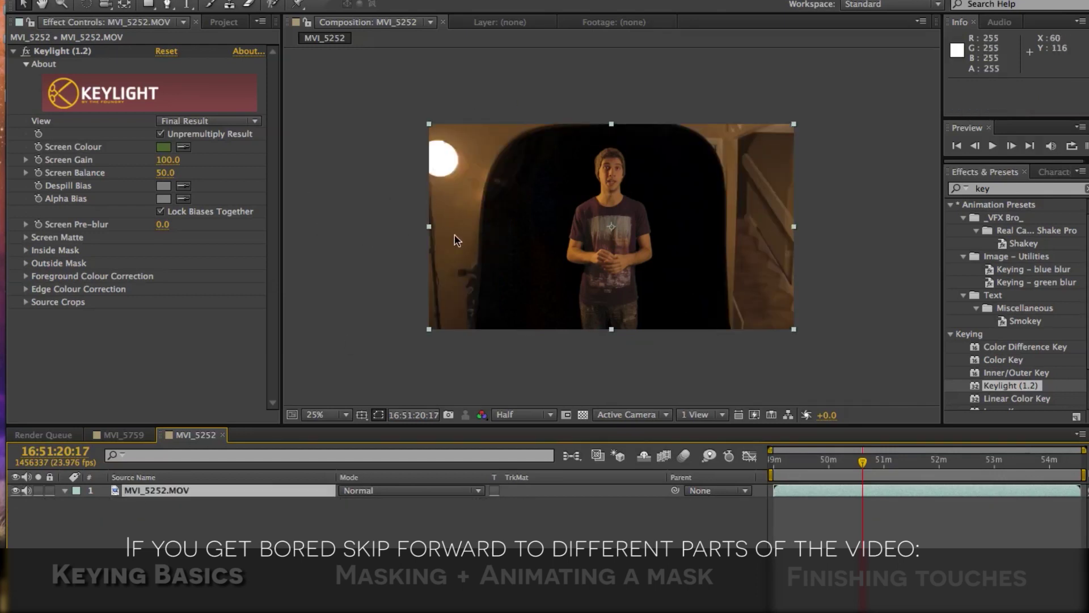
key("ctrl+z")
Step: Return to the MVI_5759 composition, deselect the layer and move the current time to 21:23:17:02
left_click(123, 436)
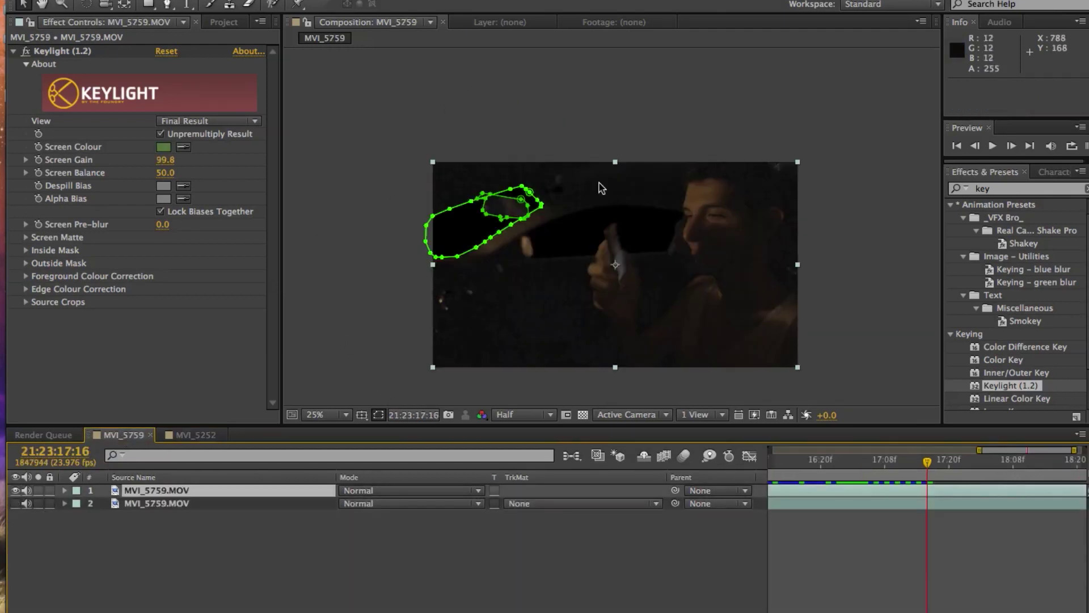
left_click(564, 122)
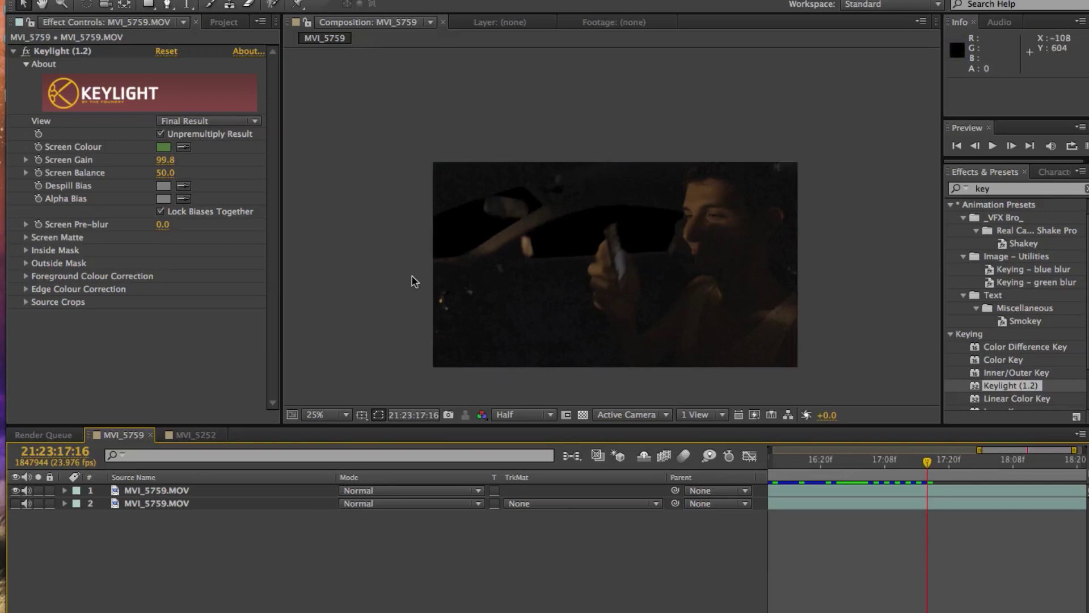
left_click(852, 466)
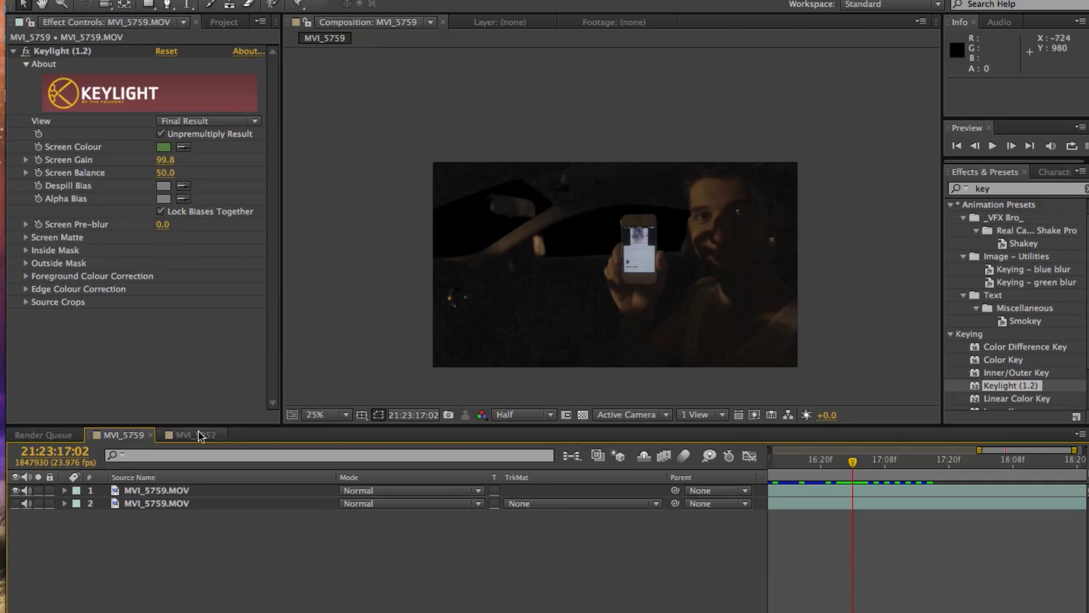
Step: Reveal the feather, opacity and expansion properties of both masks on the upper MVI_5759.MOV layer
left_click(169, 491)
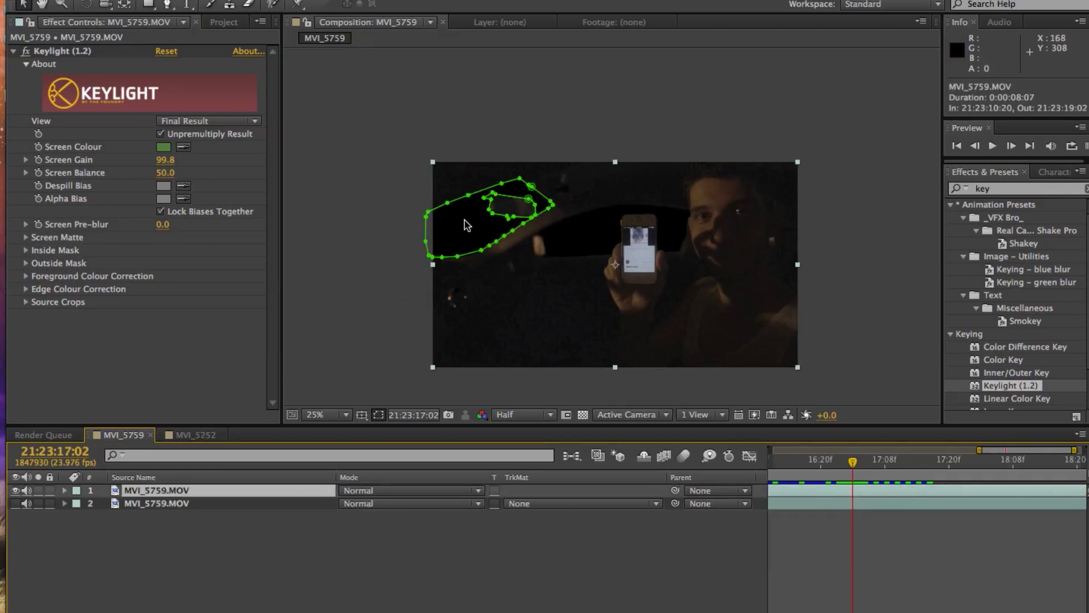
key("m")
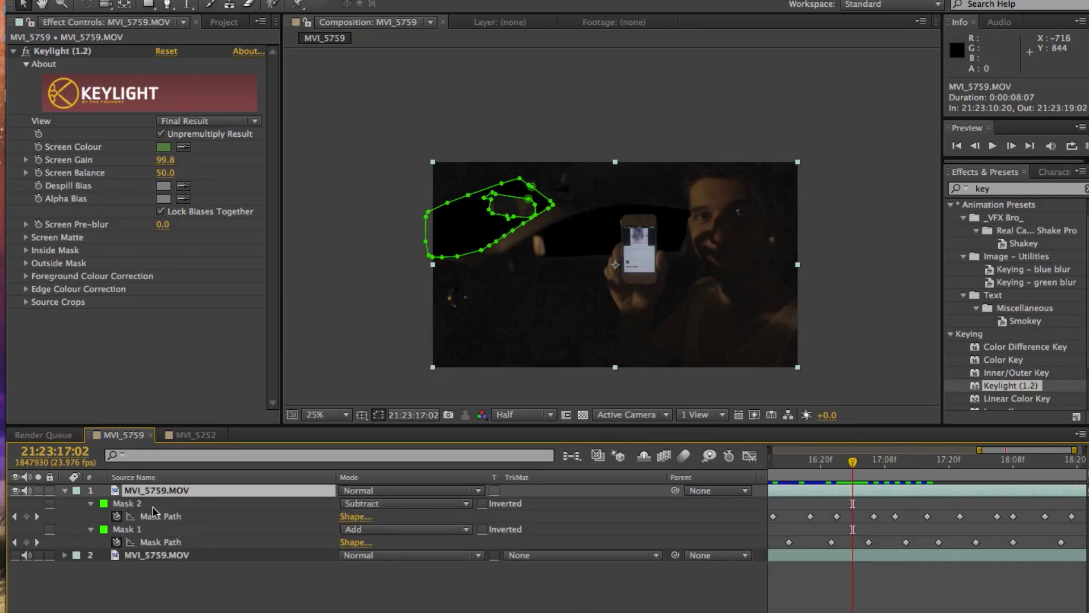
key("m")
key("m")
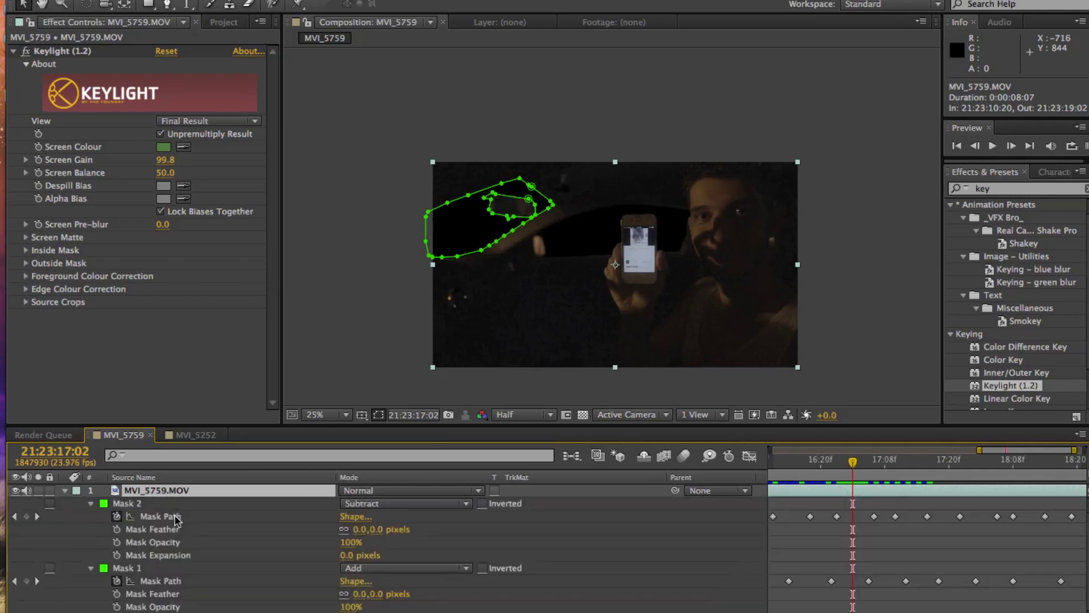
scroll(288, 556, "down", 1)
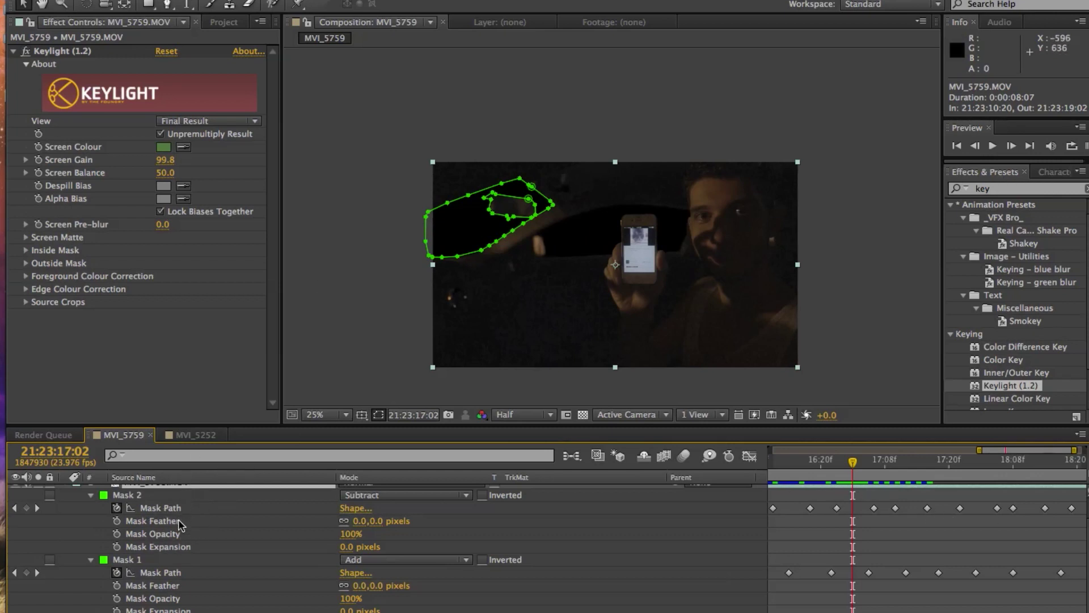
Step: Show the transparency grid and set the feather of Mask 2, the subtracted mirror mask, to 5 pixels
left_click(583, 415)
key("period")
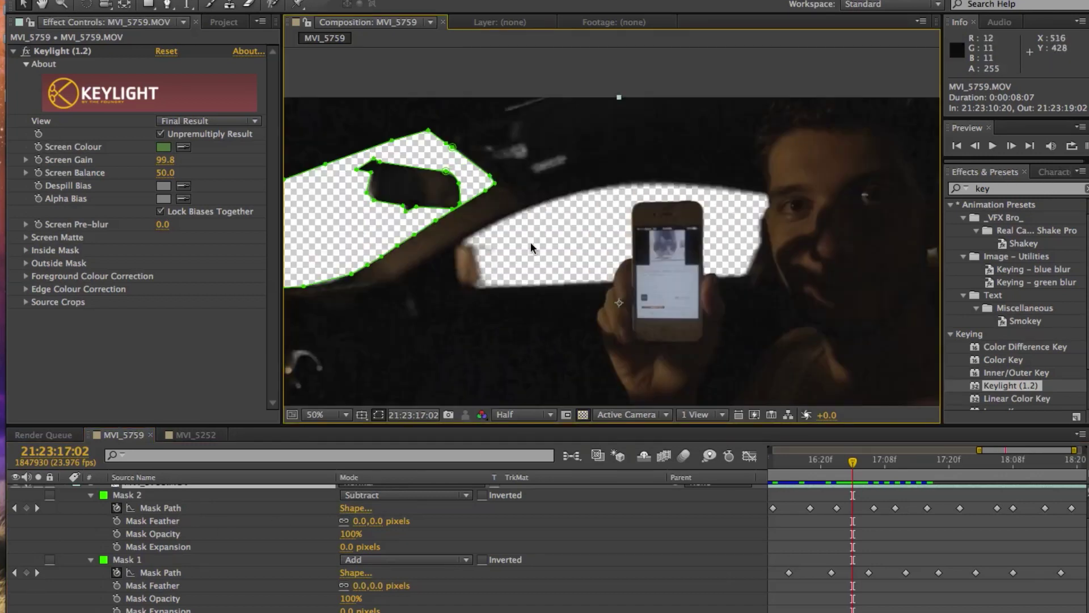
scroll(397, 204, "up", 4)
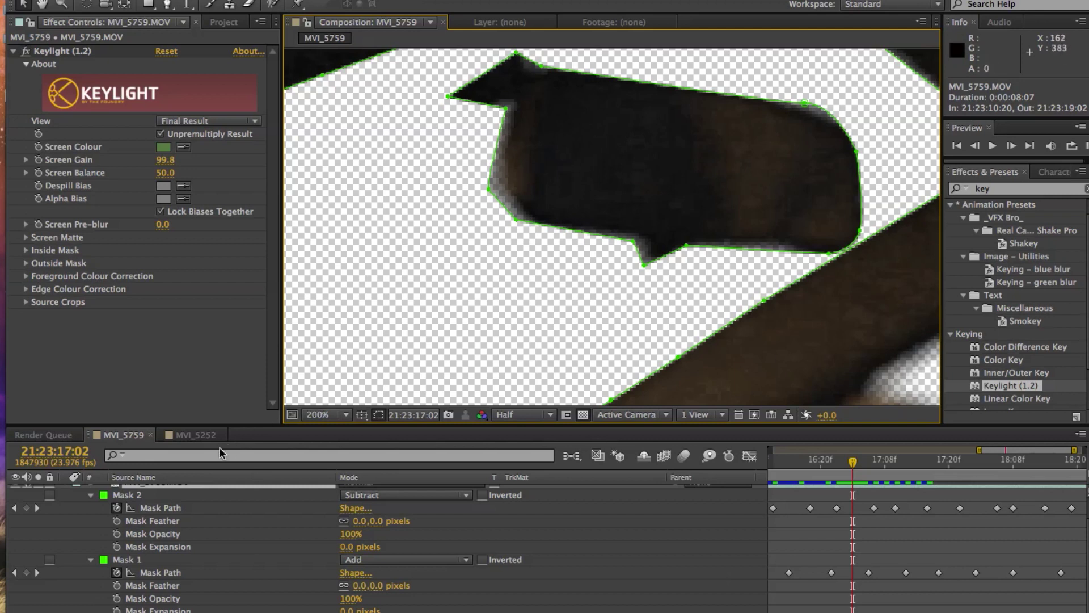
left_click(360, 521)
type("5")
key("Return")
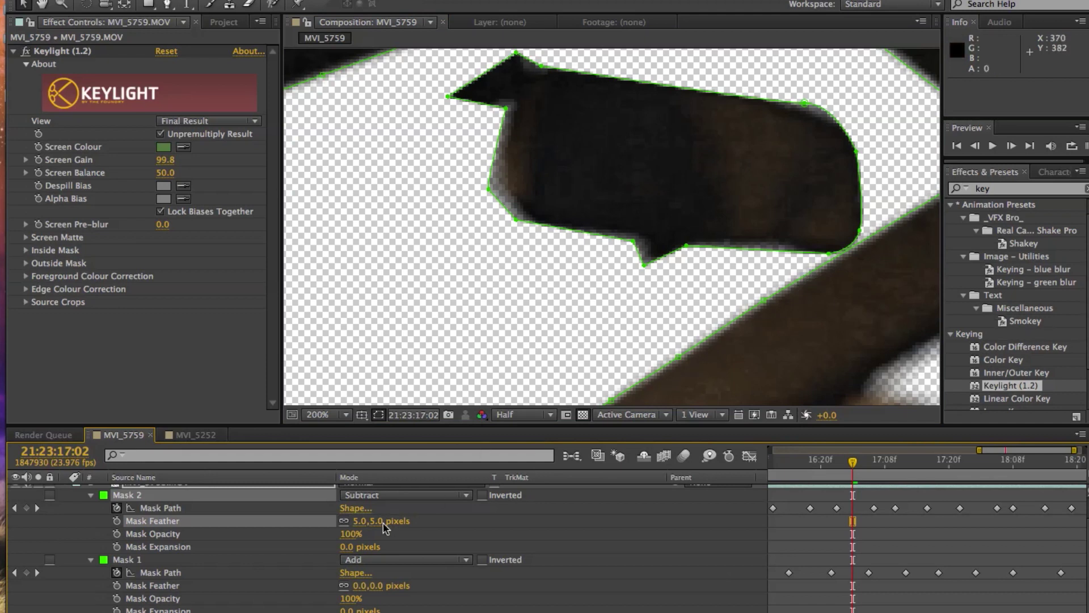
Step: Try a 20-pixel feather on Mask 2 and return it to 5 pixels
left_click(363, 521)
type("20")
key("Return")
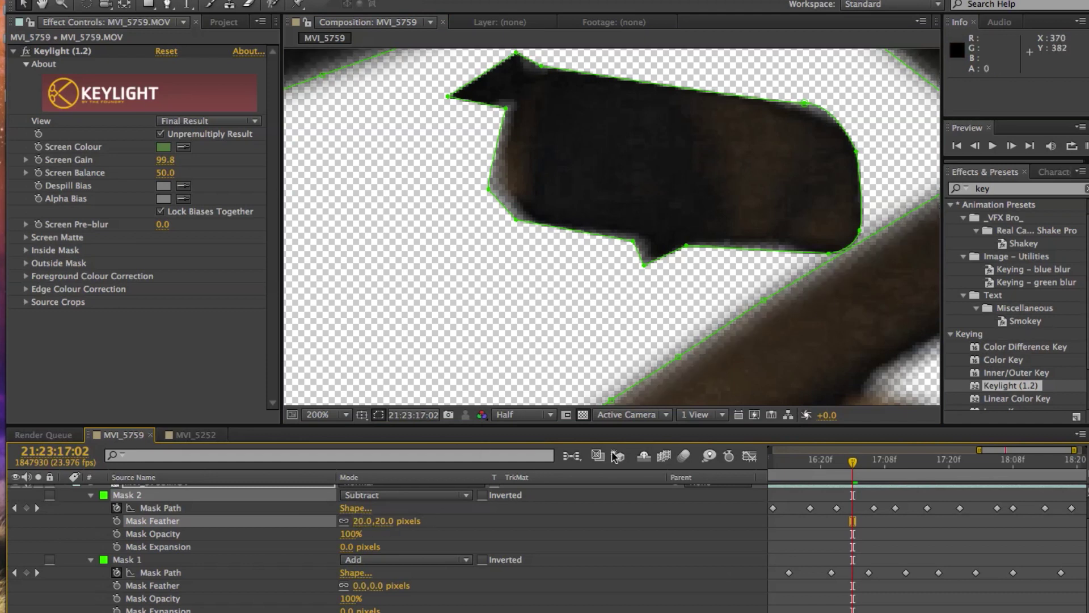
key("comma")
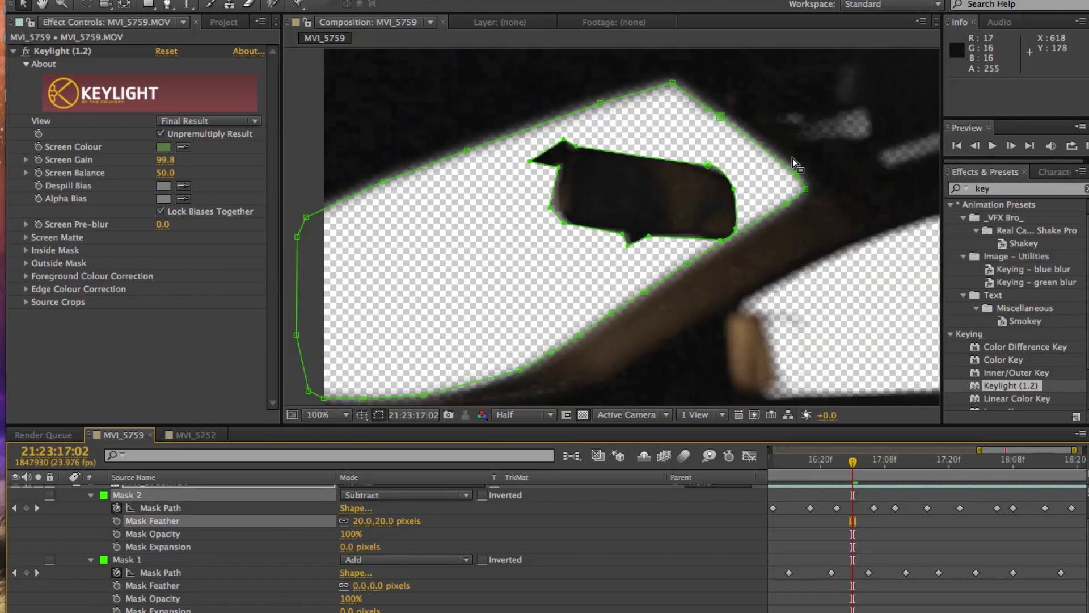
left_click(361, 525)
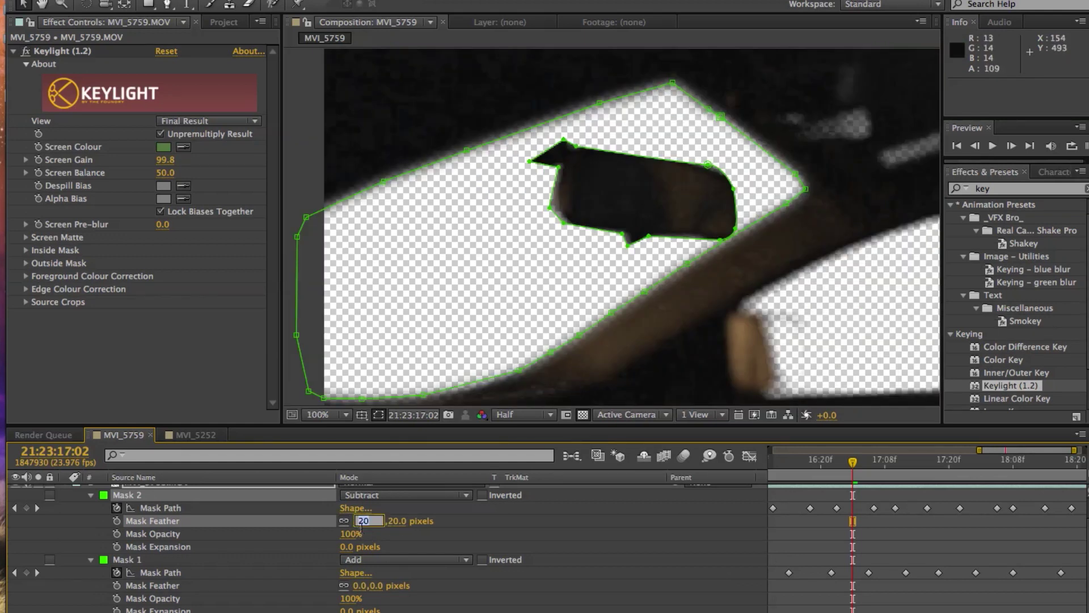
type("5")
key("Return")
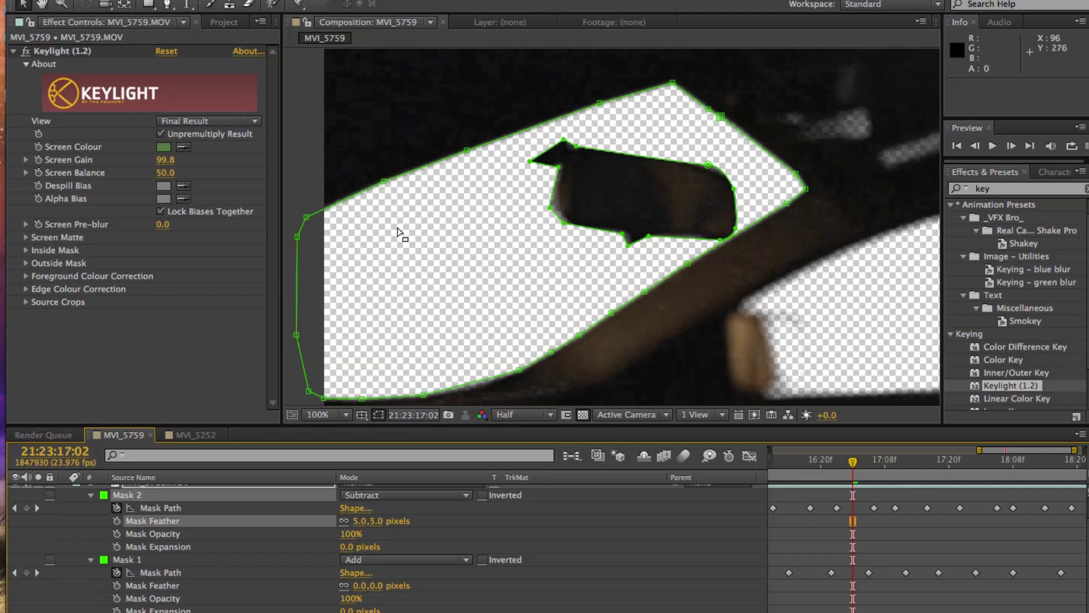
Step: Try a 10-pixel feather on Mask 1 around the windshield and deselect the mask to check its edge
left_click(361, 585)
key("Return")
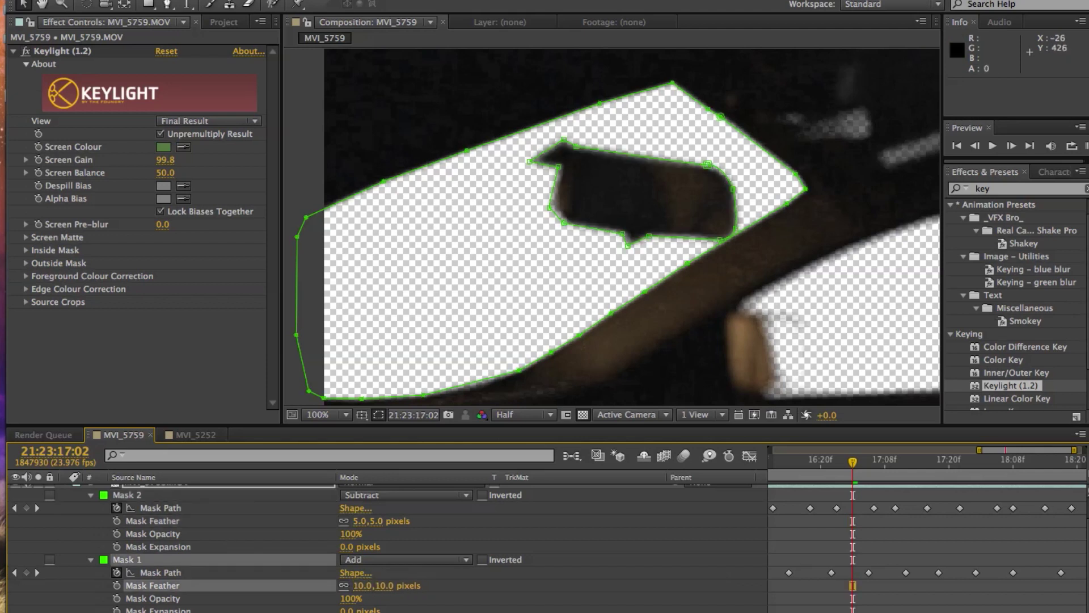
left_click(703, 545)
scroll(627, 179, "down", 1)
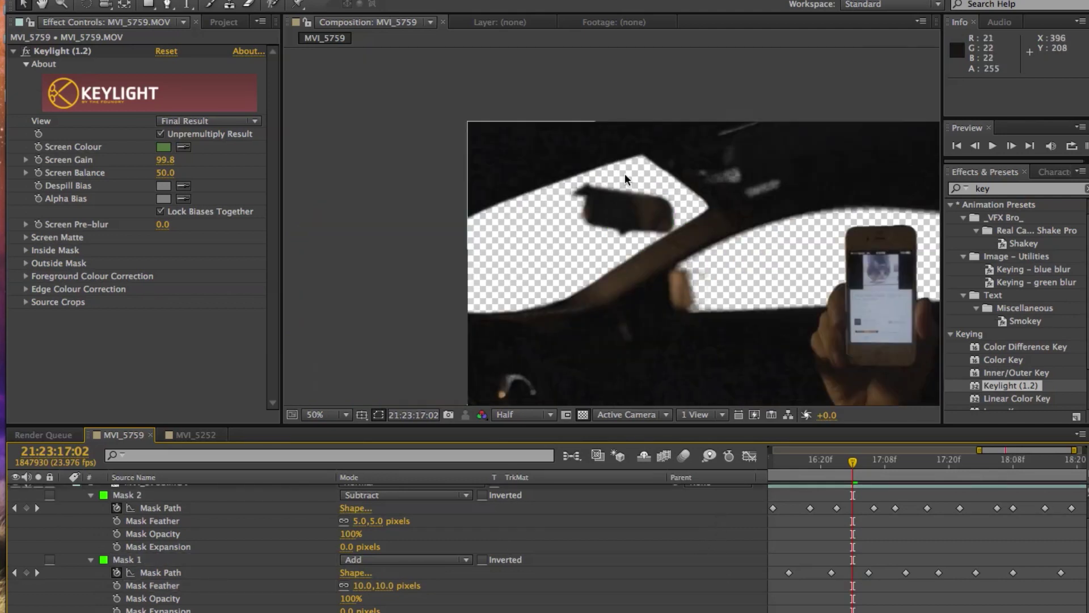
Step: Set Mask 1's feather to 5 pixels and collapse the properties of the upper MVI_5759.MOV layer
left_click(359, 585)
type("5")
key("Return")
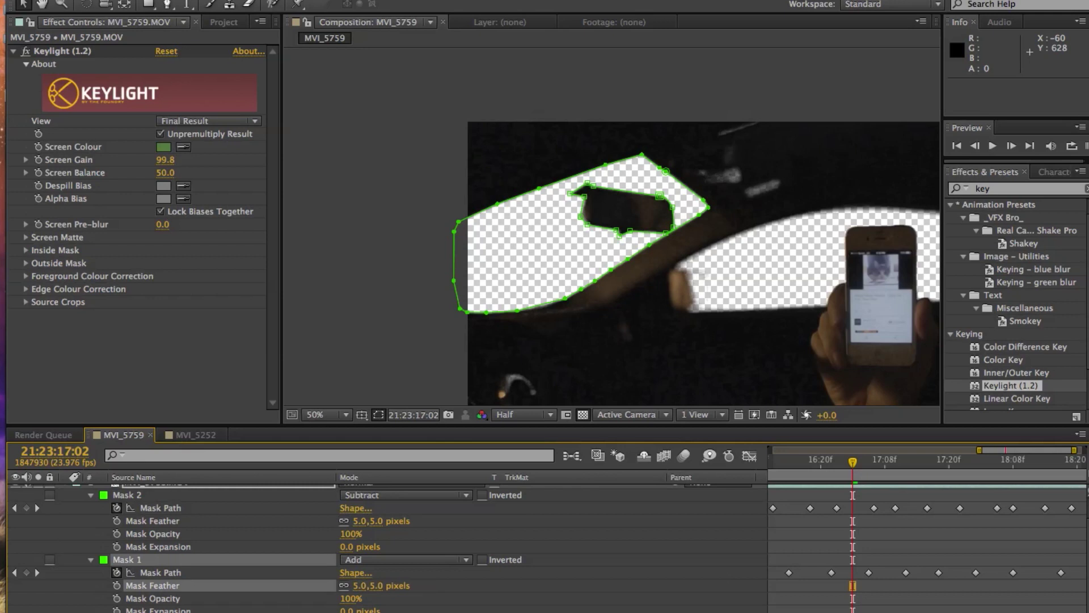
left_click(677, 561)
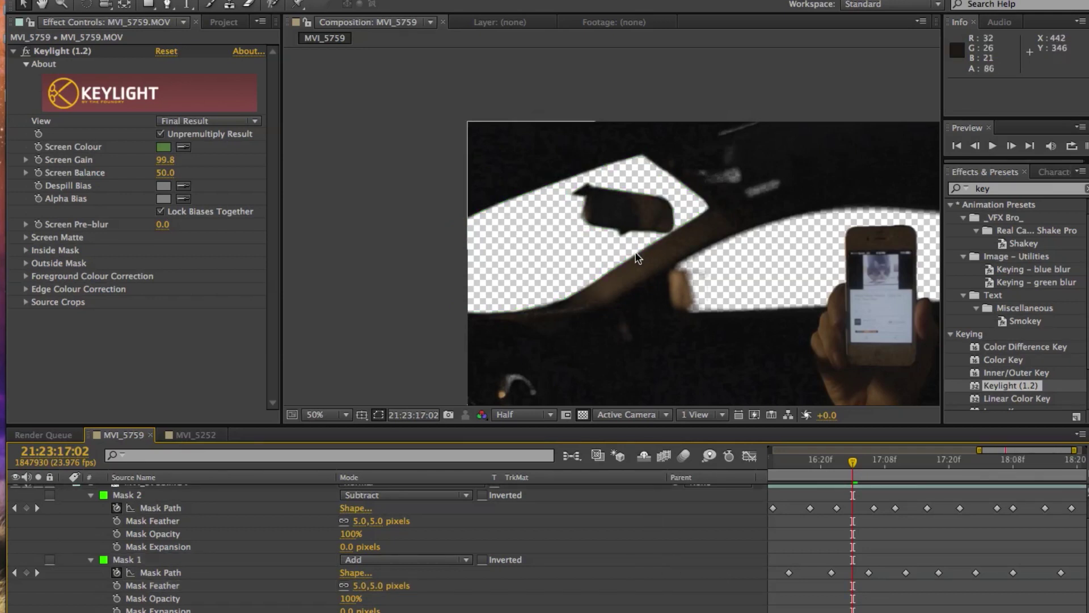
key("comma")
left_click_drag(681, 254, 599, 232)
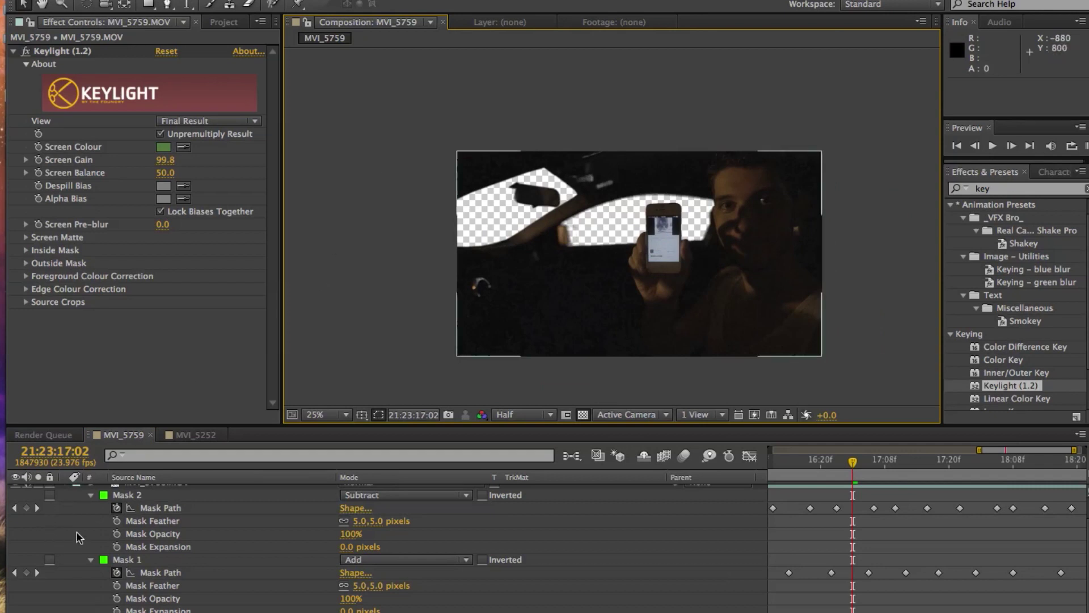
scroll(79, 537, "up", 1)
left_click(64, 490)
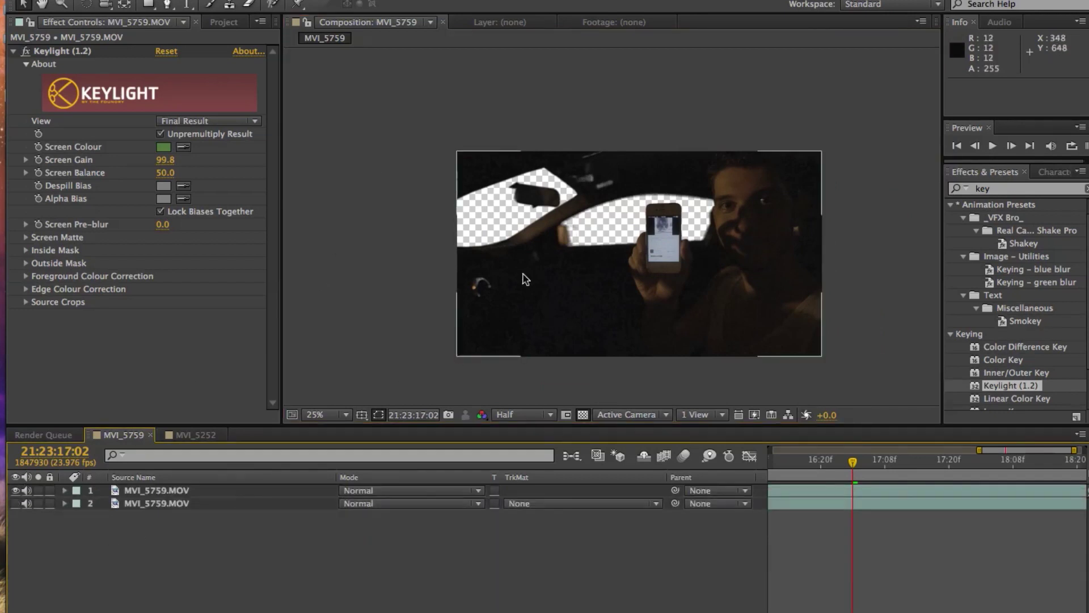
Step: Add IMG_5546.JPG to the MVI_5759 composition as the background beneath both video layers
left_click(214, 22)
left_click(50, 229)
left_click_drag(64, 156, 187, 539)
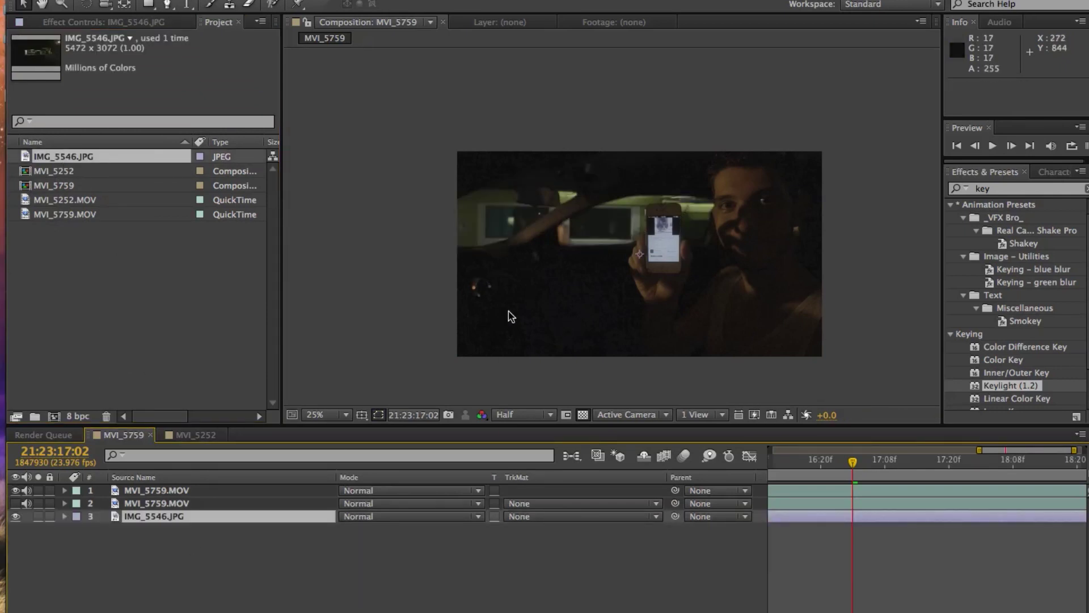
Step: Scale the IMG_5546.JPG layer to 36% and move it up to position 956, 400
key("s")
left_click(397, 534)
type("40")
key("Return")
left_click_drag(346, 530, 346, 530)
mouse_move(603, 228)
left_mouse_down()
mouse_move(596, 200)
mouse_move(617, 219)
mouse_move(606, 222)
left_mouse_up()
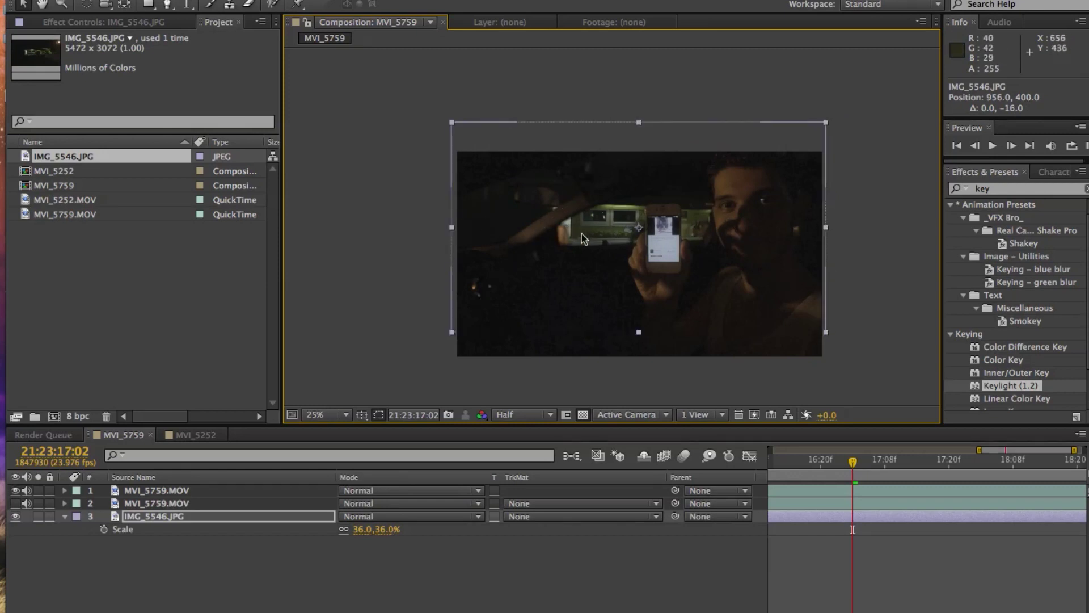
Step: Apply Fast Blur to the IMG_5546.JPG layer and set its blurriness to 70
left_click(1001, 193)
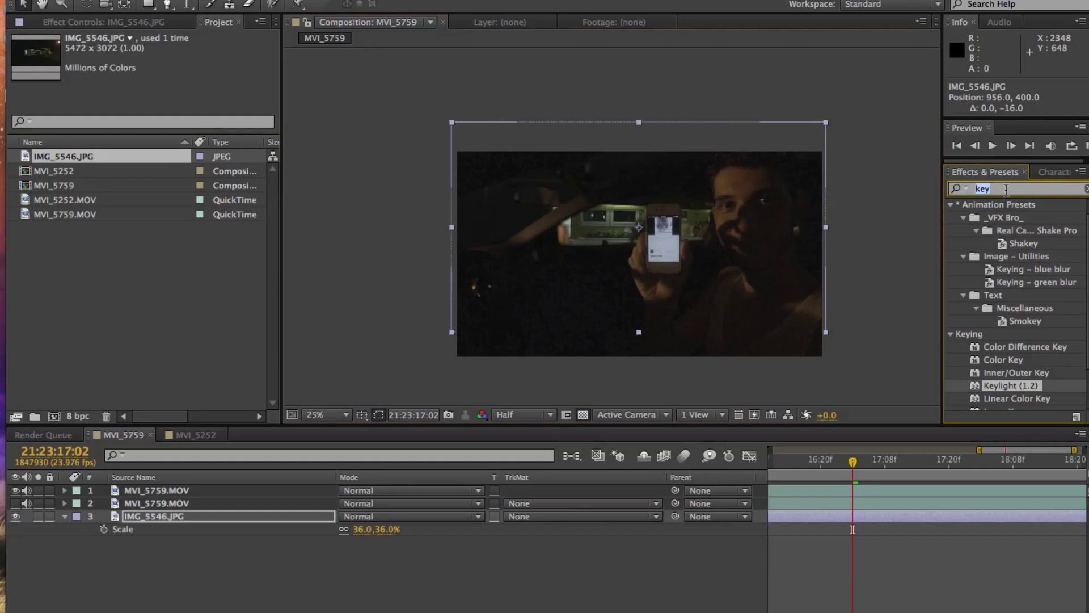
type("fast")
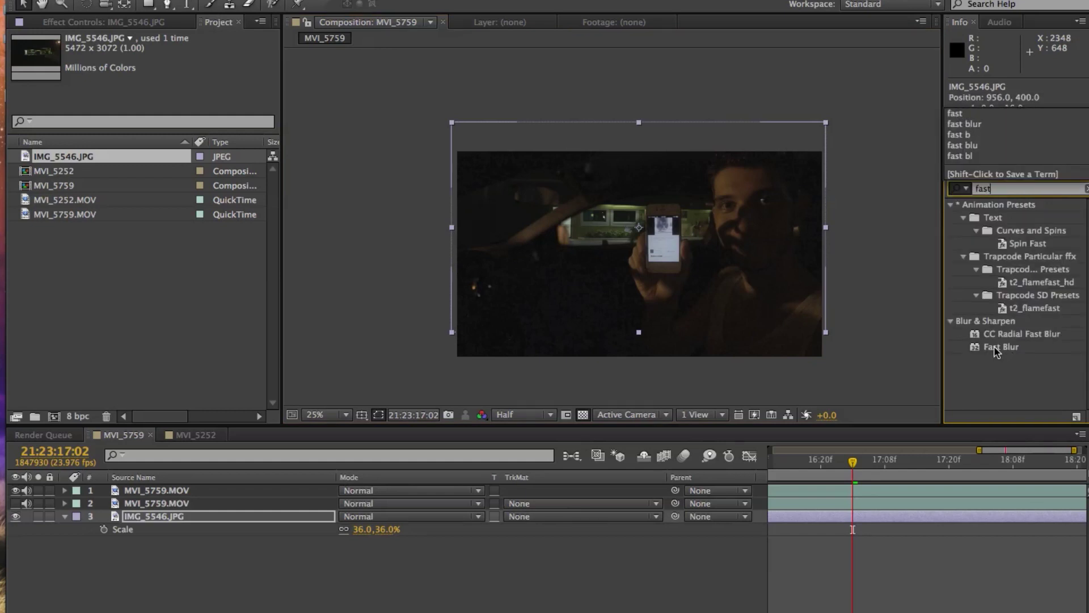
left_click_drag(997, 347, 660, 141)
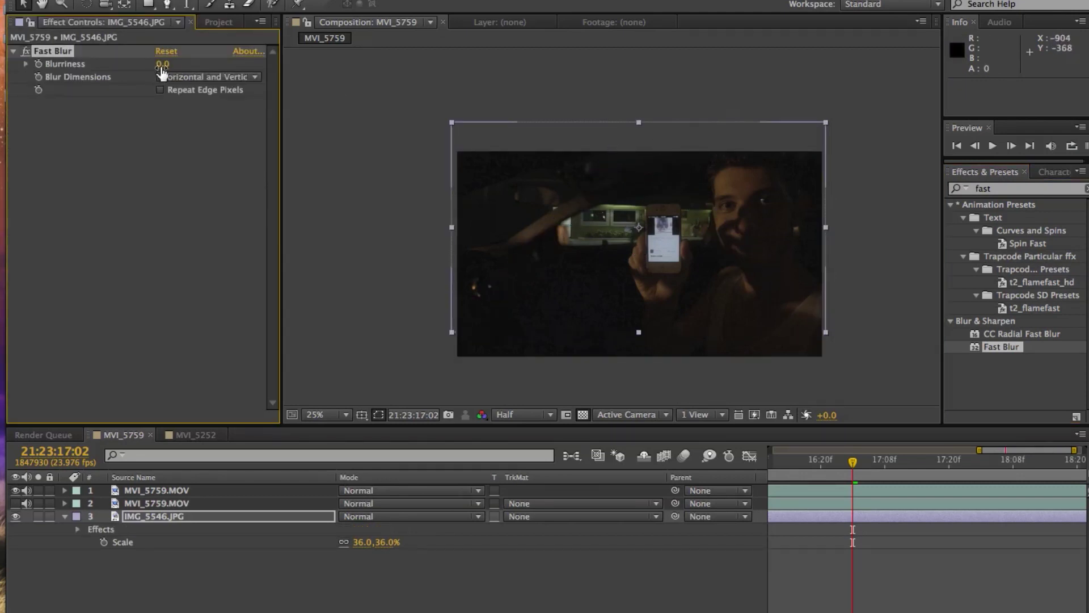
left_click_drag(171, 69, 177, 66)
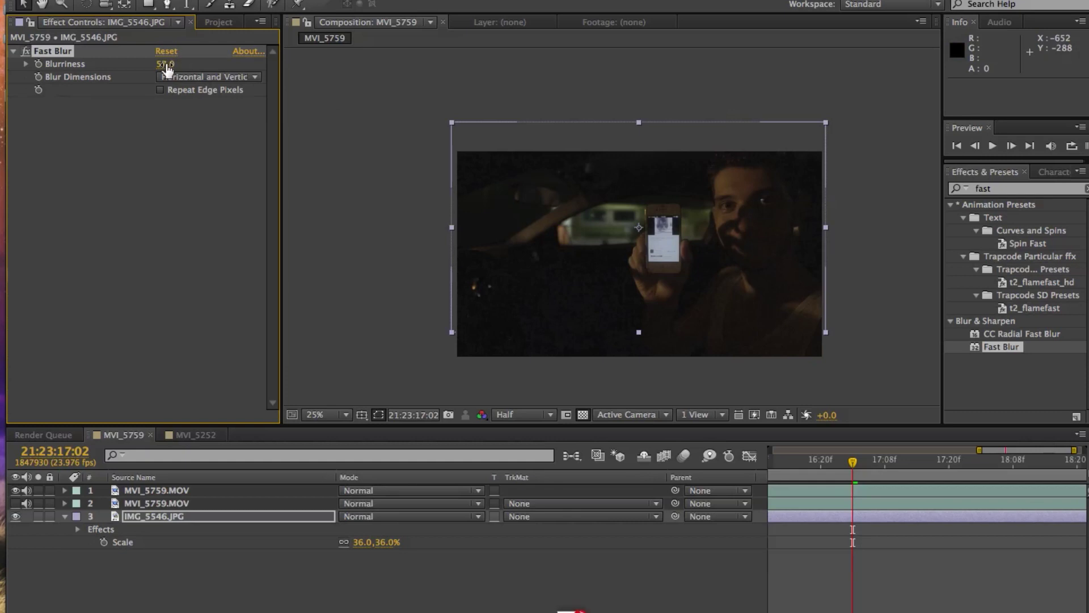
left_click_drag(166, 68, 182, 67)
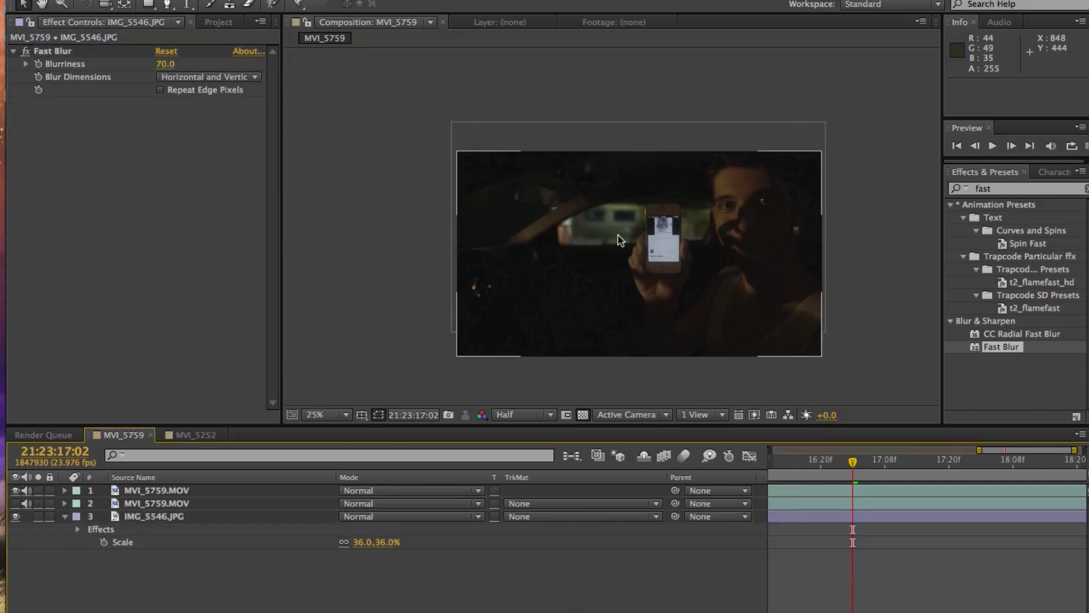
Step: Find the Tint effect and apply it to the IMG_5546.JPG layer
left_click(998, 190)
key("BackSpace")
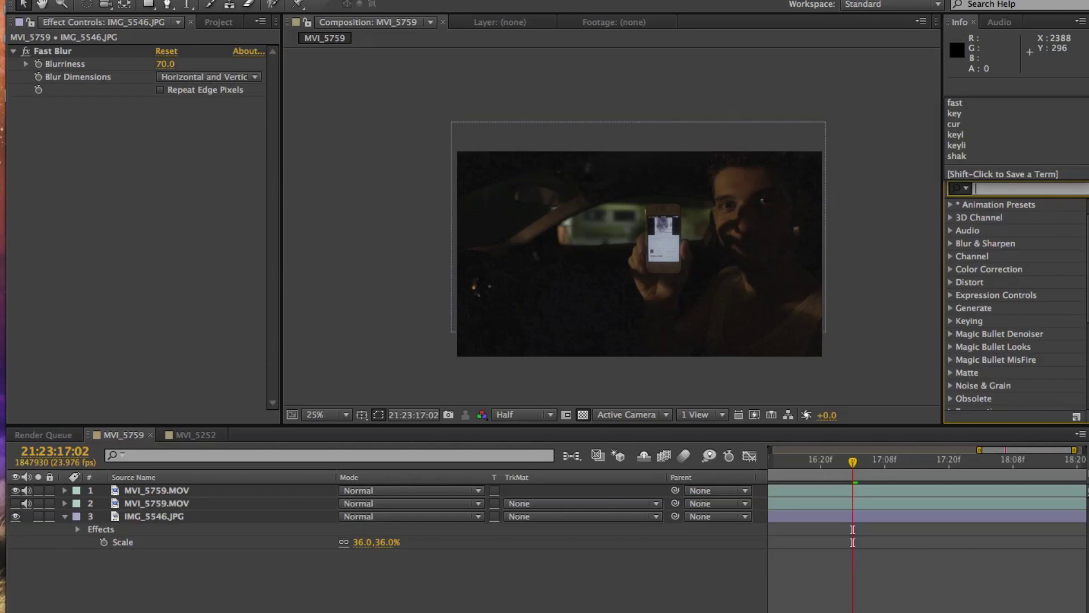
type("tint")
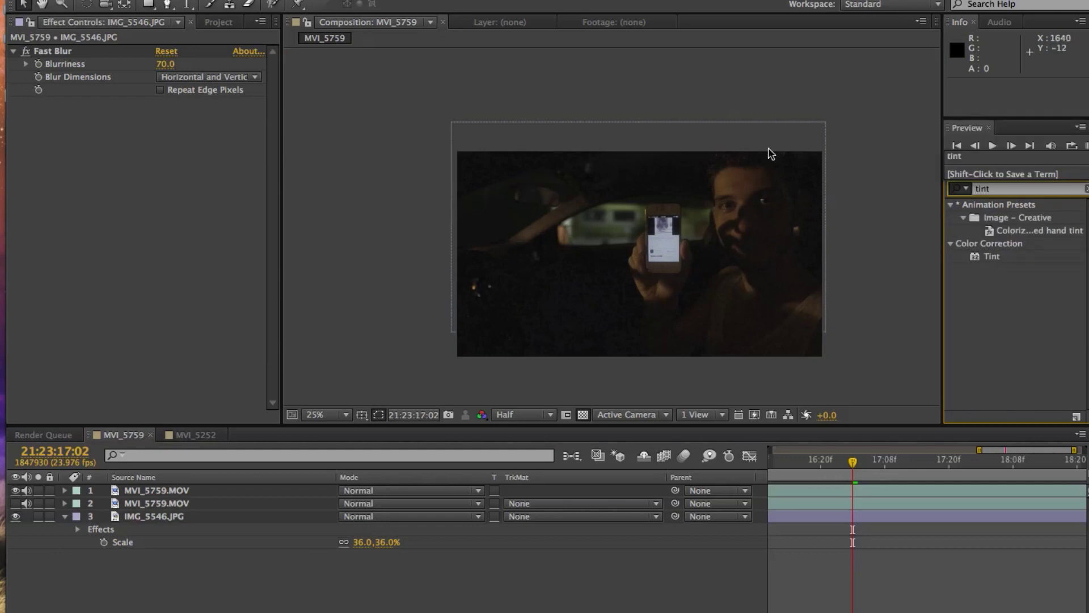
left_click_drag(990, 258, 176, 517)
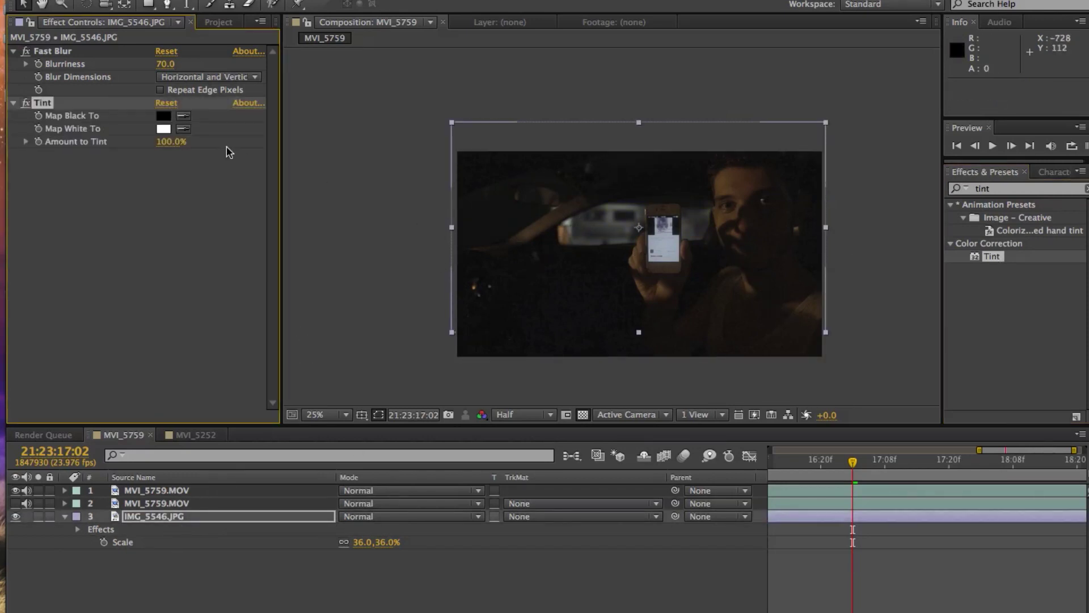
Step: Sample the brown car pillar as Tint's Map White To colour and brighten it to B9936C
left_click(182, 129)
left_click(531, 235)
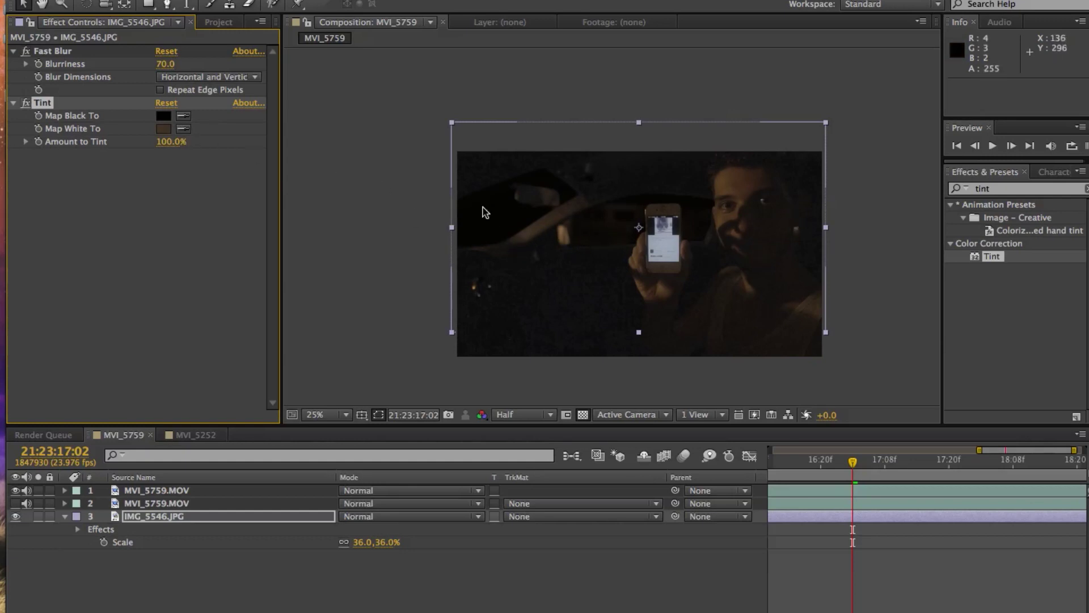
left_click(163, 129)
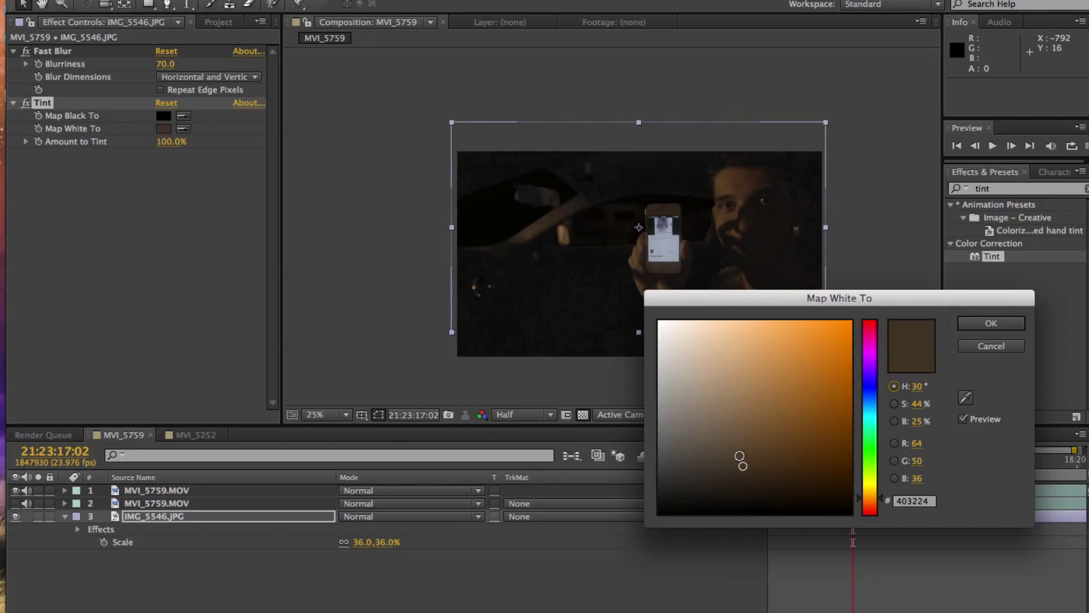
left_click_drag(737, 434, 738, 374)
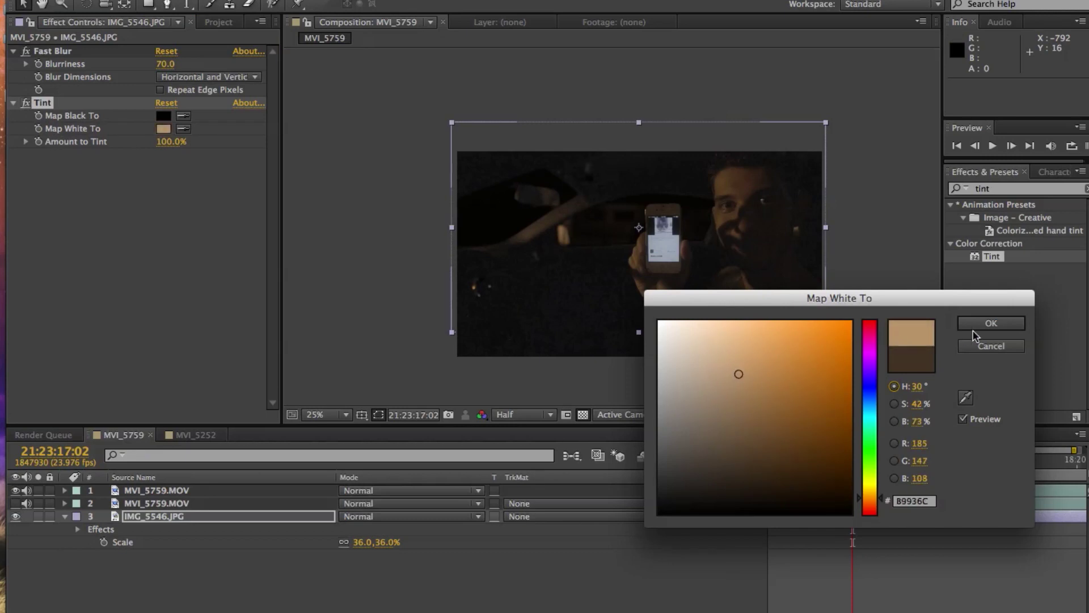
left_click(998, 323)
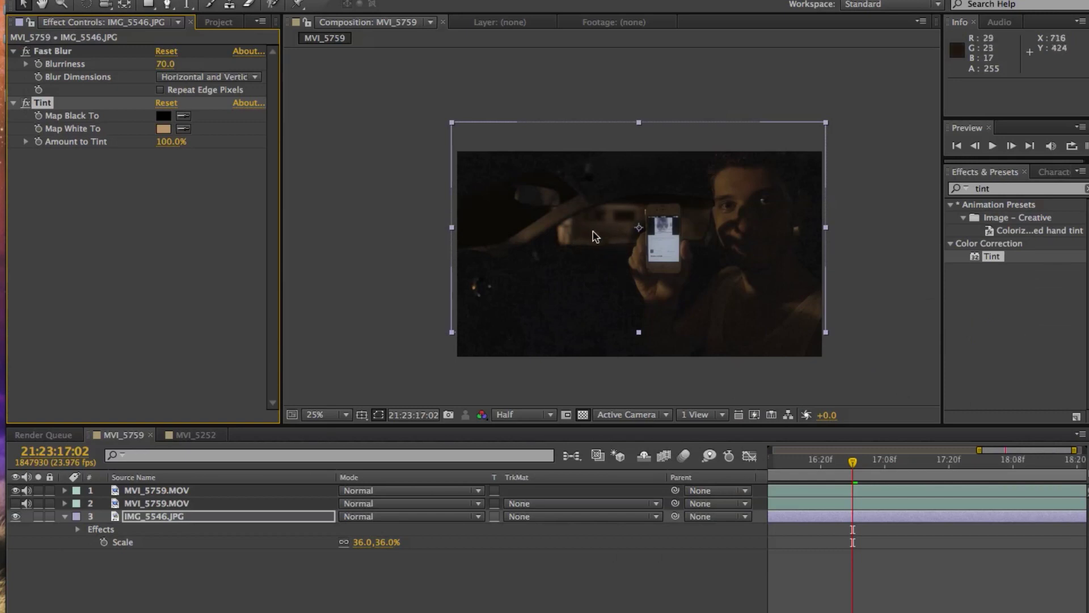
Step: Try an Amount to Tint of 60% on the background image
left_click(165, 143)
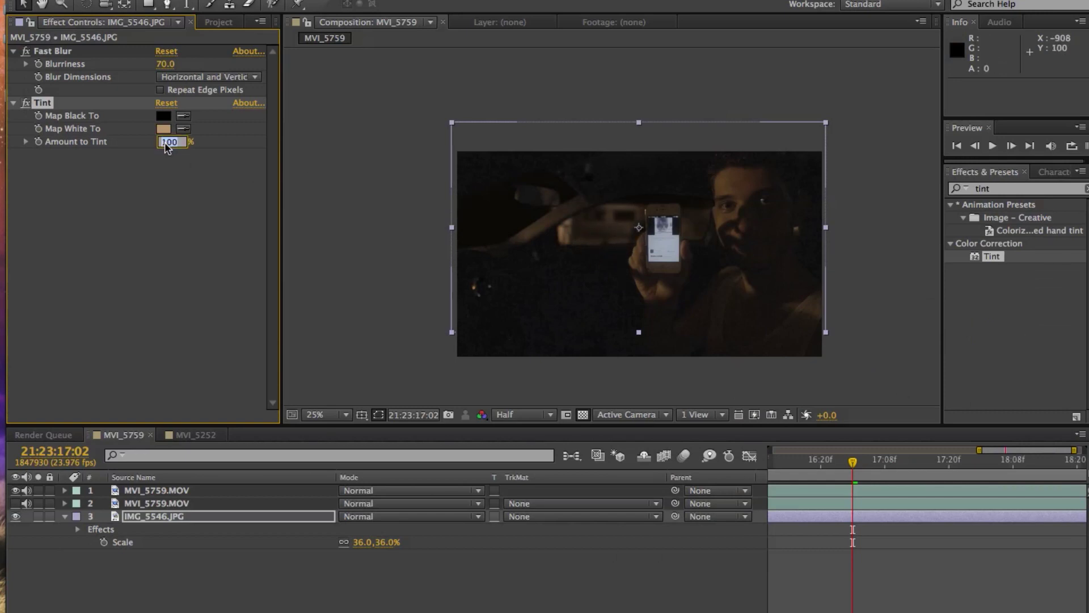
type("60")
key("Return")
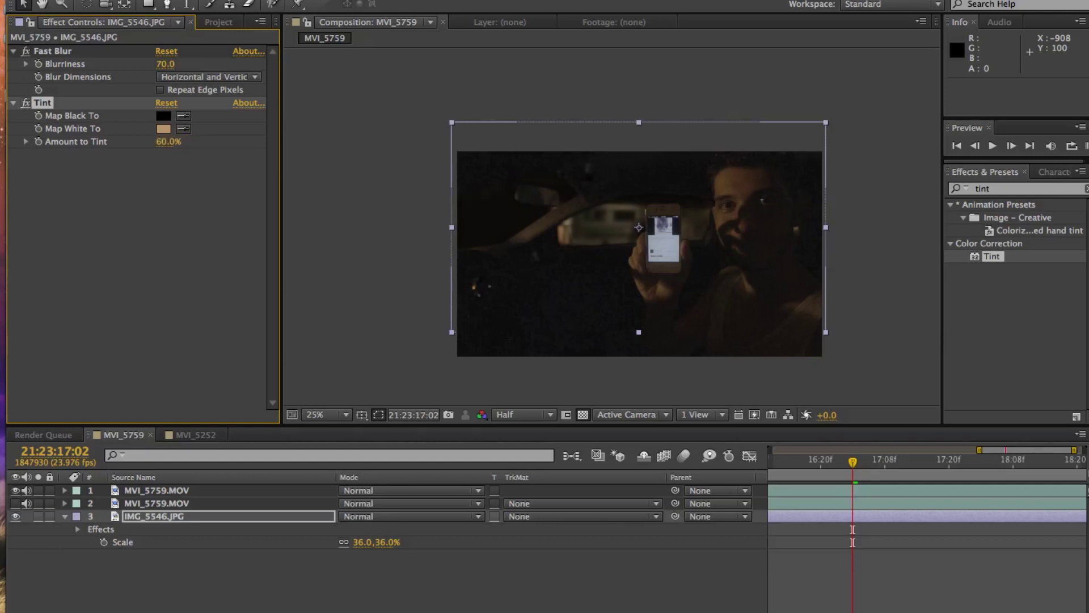
Step: Set the Amount to Tint to 70% and deselect the IMG_5546.JPG layer
left_click(164, 143)
type("70")
key("Return")
left_click(497, 574)
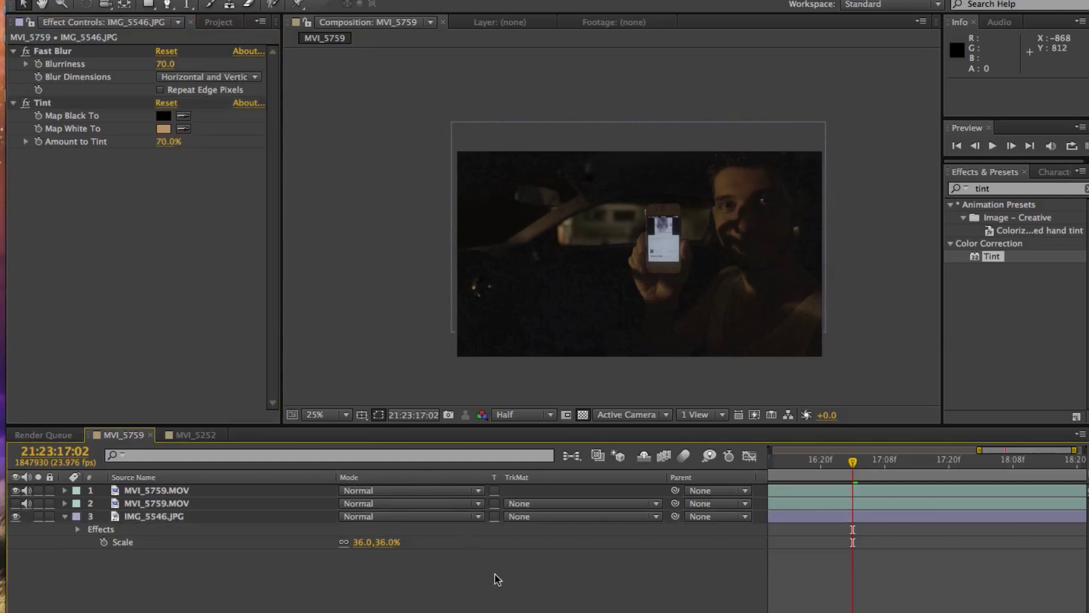